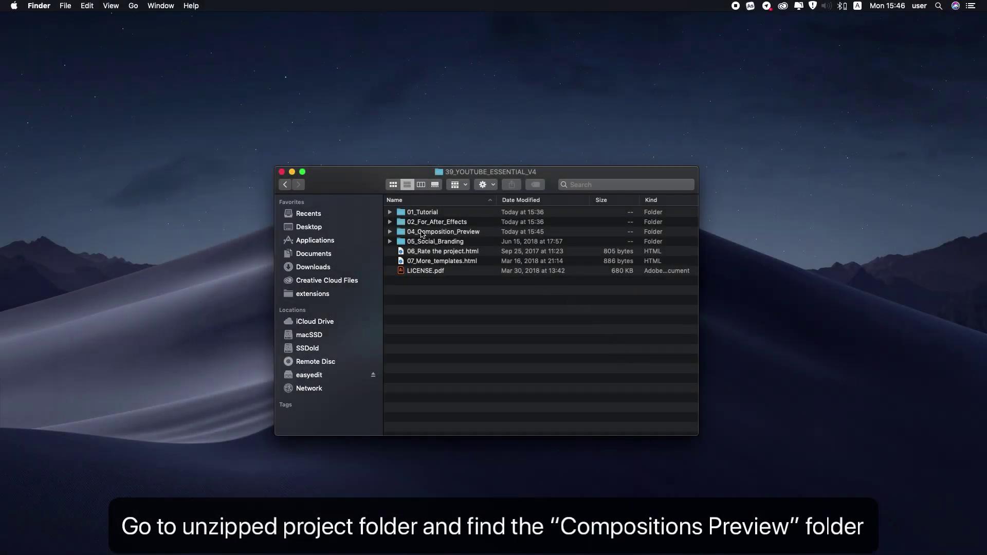
Step: Expand the 04_Composition_Preview folder in Finder and open preview.html in the browser
{"action": "left_click", "coordinate": [428, 235]}
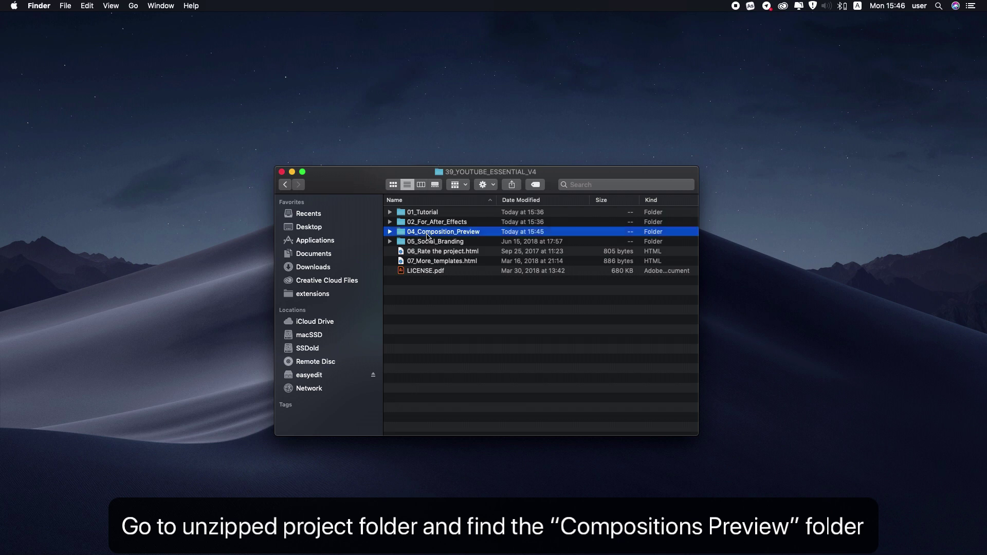
{"action": "left_click", "coordinate": [389, 233]}
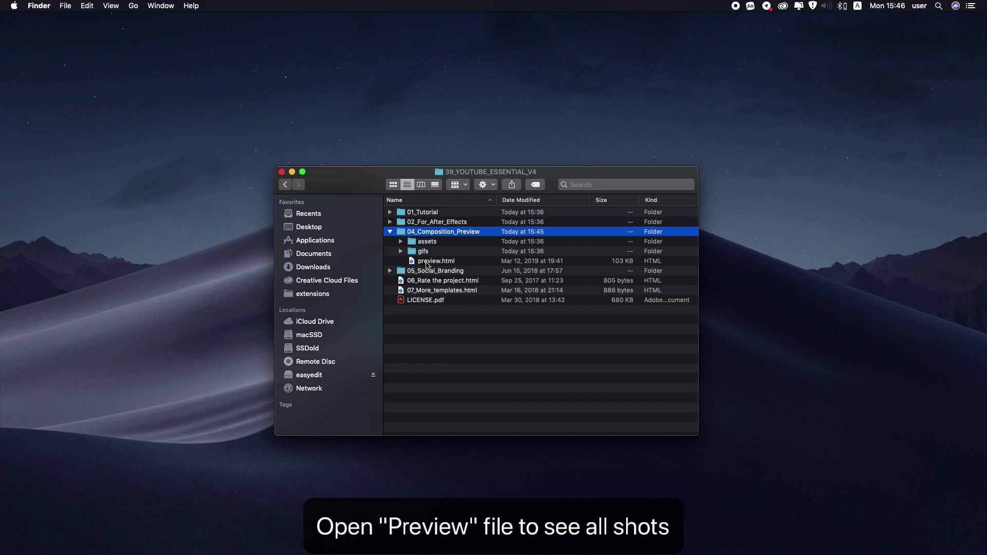
{"action": "double_click", "coordinate": [427, 262]}
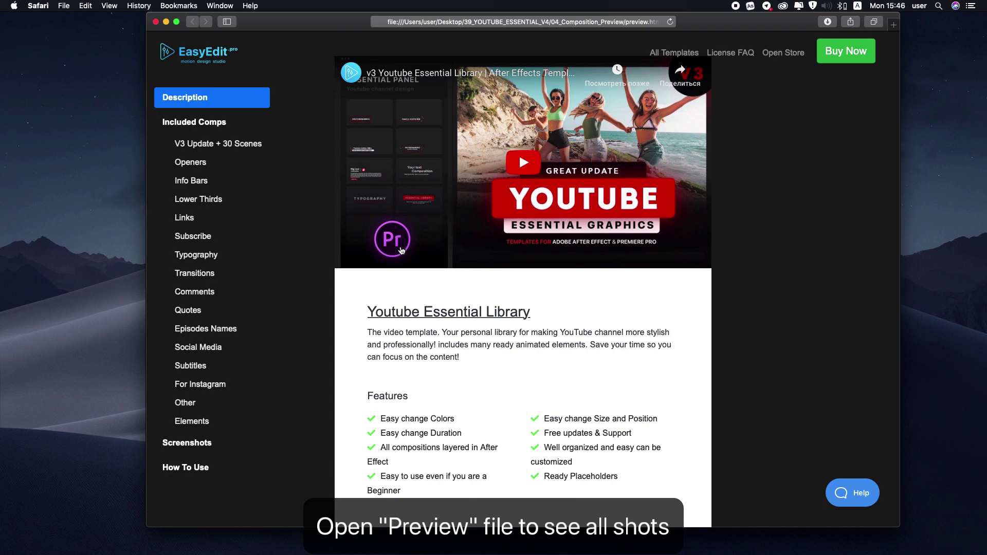
Step: Scroll the Safari preview page past the Openers thumbnails down to the Info Bars section
{"action": "scroll", "coordinate": [402, 251], "scroll_direction": "down", "scroll_amount": 10}
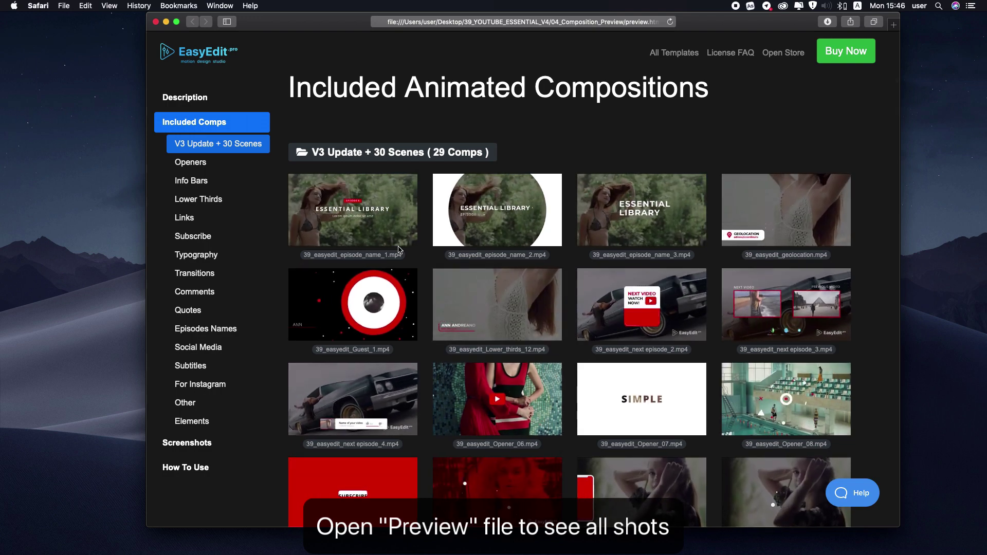
{"action": "scroll", "coordinate": [399, 250], "scroll_direction": "down", "scroll_amount": 15}
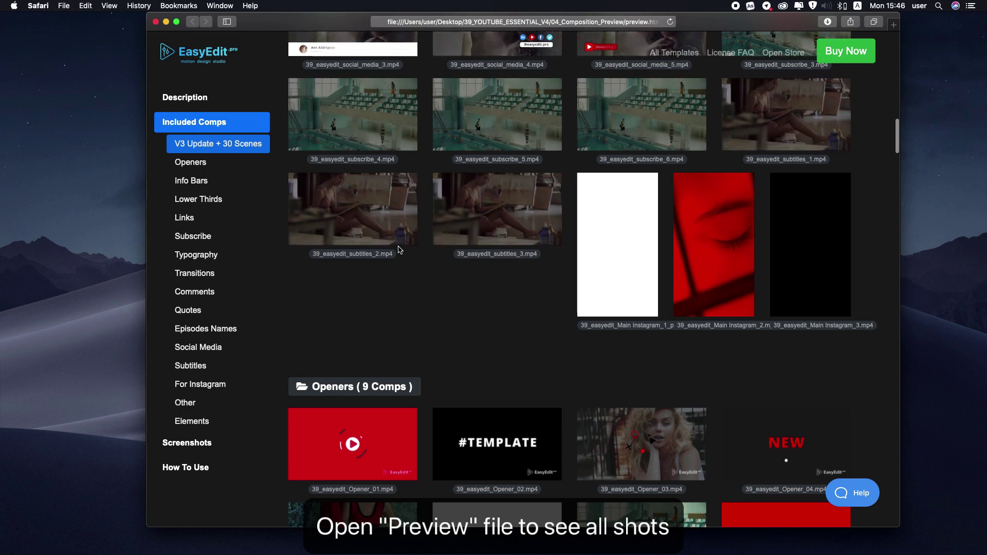
{"action": "scroll", "coordinate": [400, 250], "scroll_direction": "down", "scroll_amount": 10}
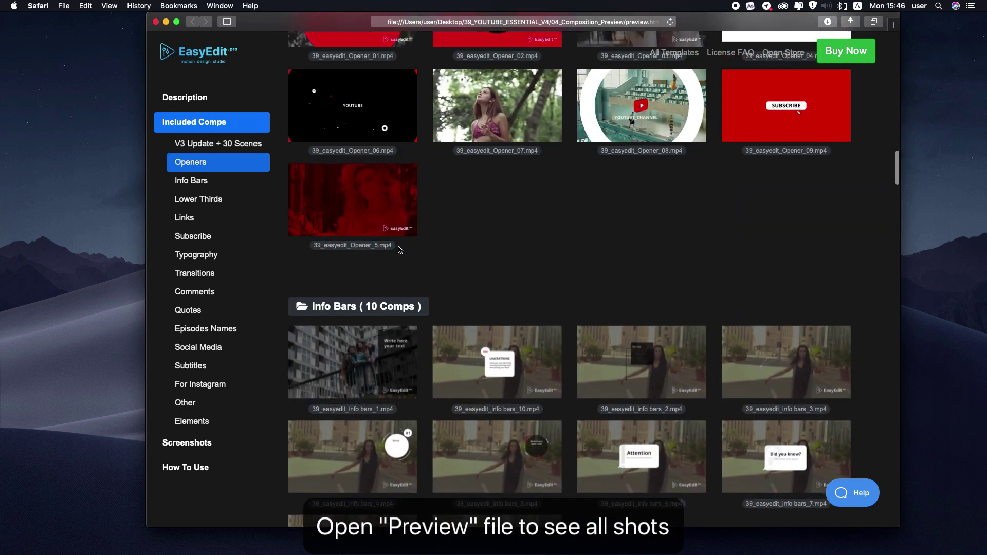
{"action": "scroll", "coordinate": [400, 250], "scroll_direction": "down", "scroll_amount": 5}
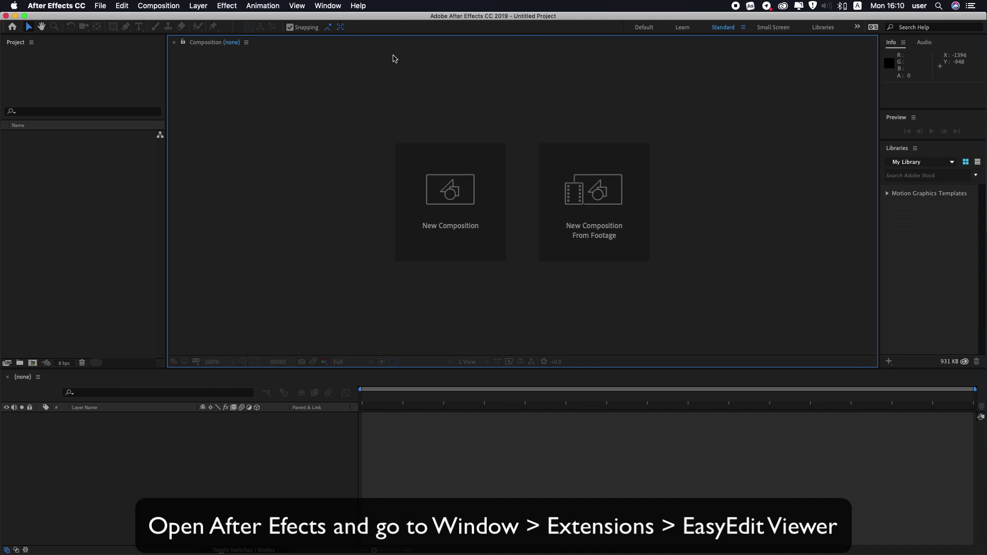
Step: Open the EasyEdit Viewer panel from the Window > Extensions menu
{"action": "left_click", "coordinate": [324, 6]}
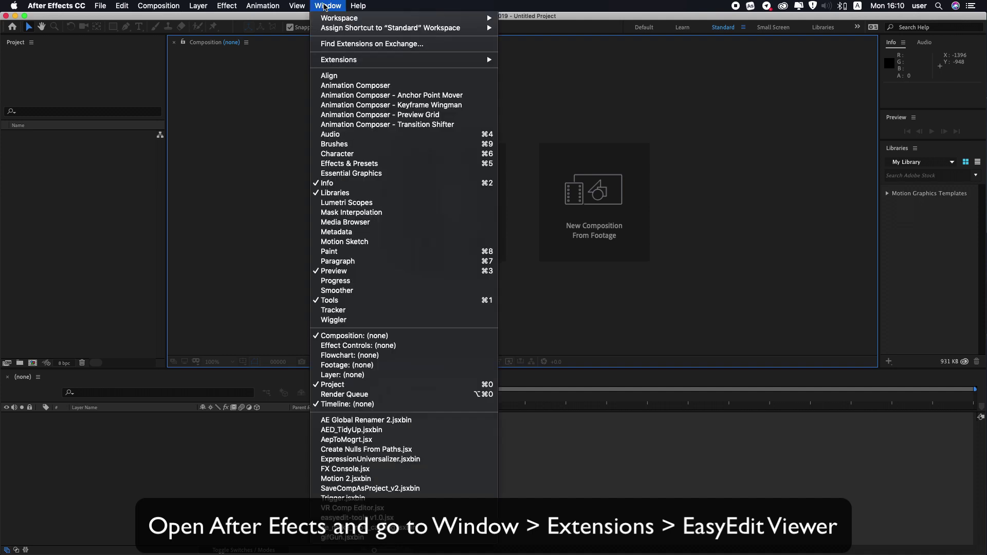
{"action": "mouse_move", "coordinate": [362, 61]}
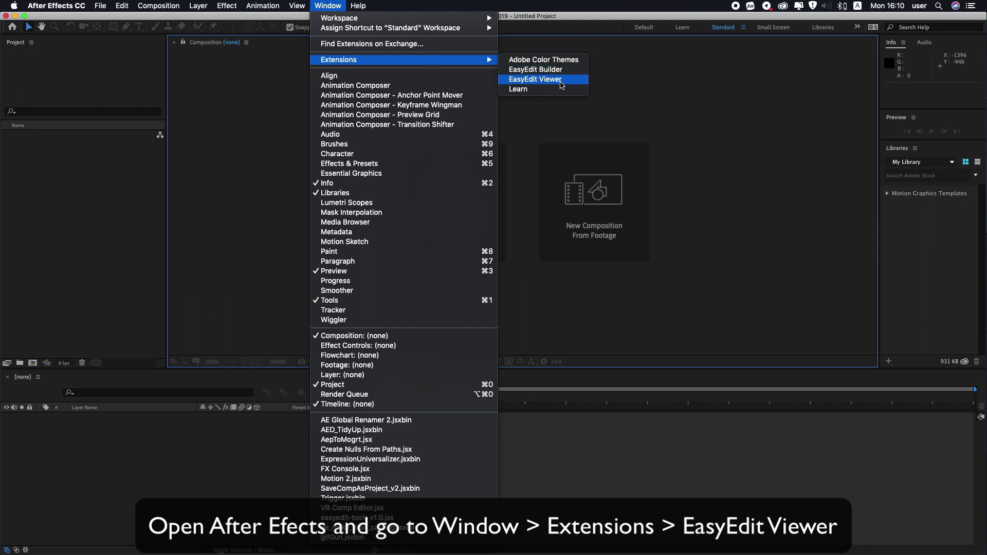
{"action": "left_click", "coordinate": [561, 85]}
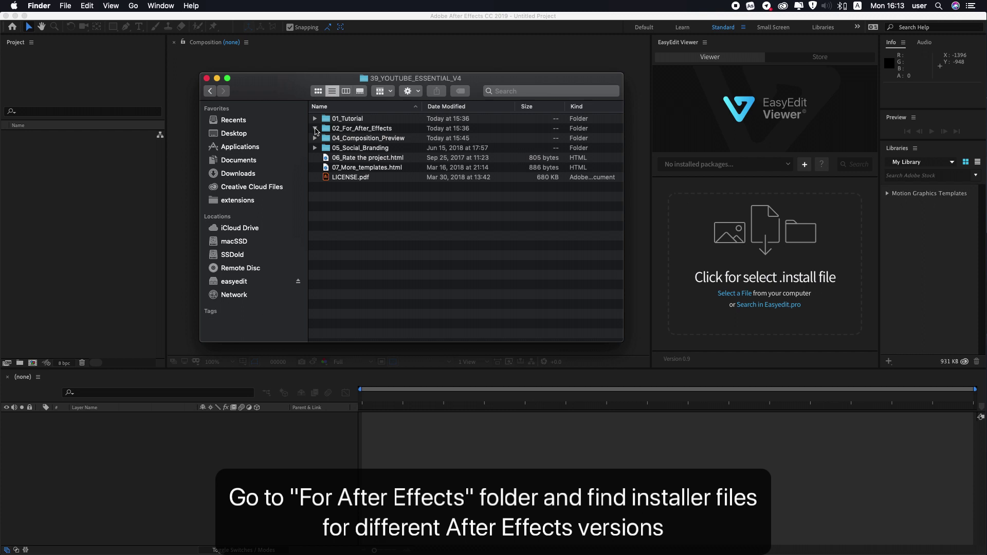
Step: Reveal the two installer files in 02_For_After_Effects, then minimize the Finder window
{"action": "left_click", "coordinate": [315, 128]}
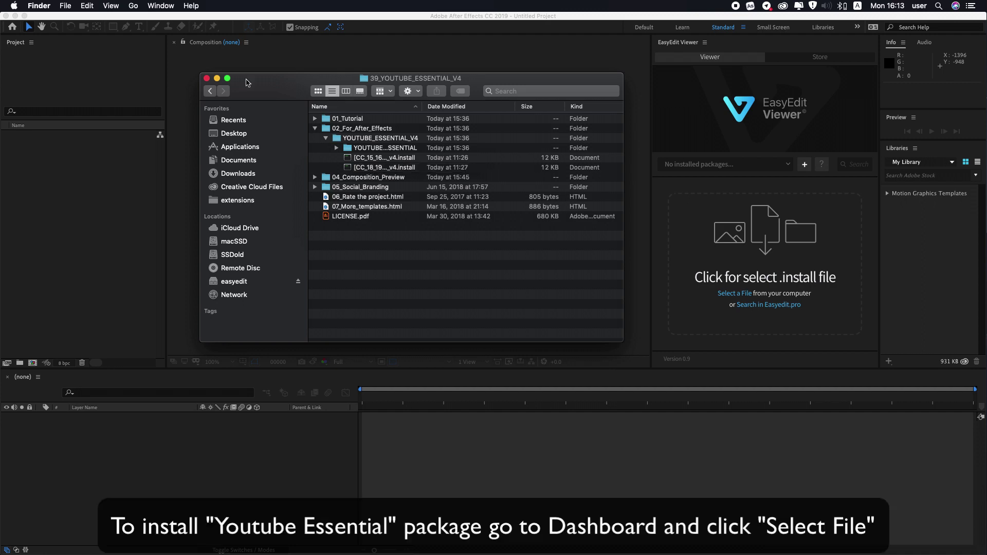
{"action": "left_click", "coordinate": [217, 78]}
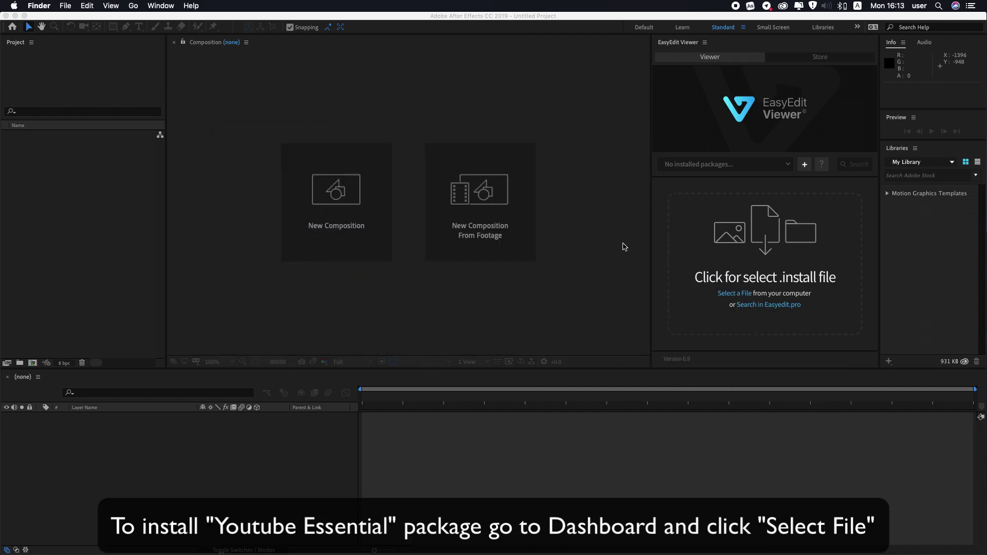
Step: Load the CC 18–19 .install file from 02_For_After_Effects/YOUTUBE_ESSENTIAL_V4 into EasyEdit Viewer
{"action": "left_click", "coordinate": [744, 296]}
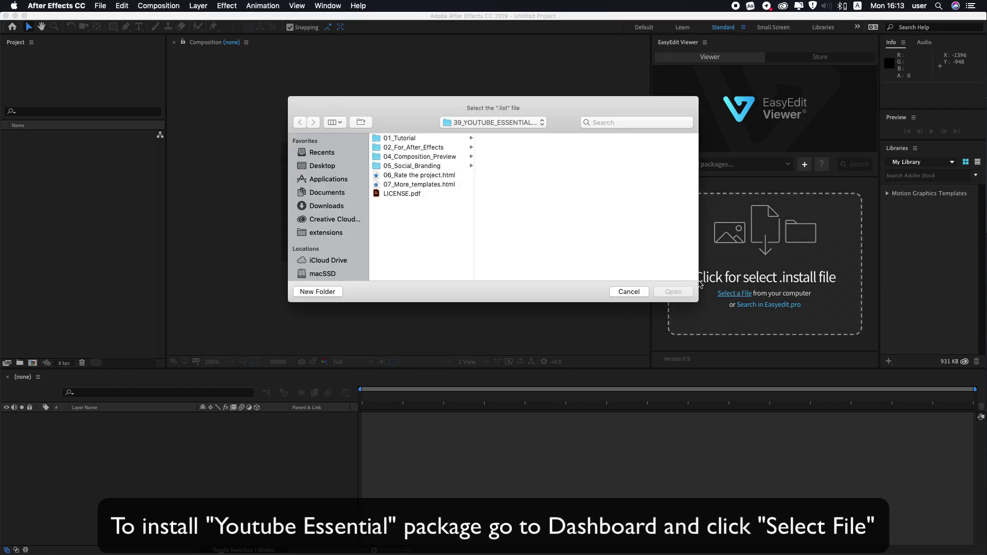
{"action": "left_click", "coordinate": [420, 147]}
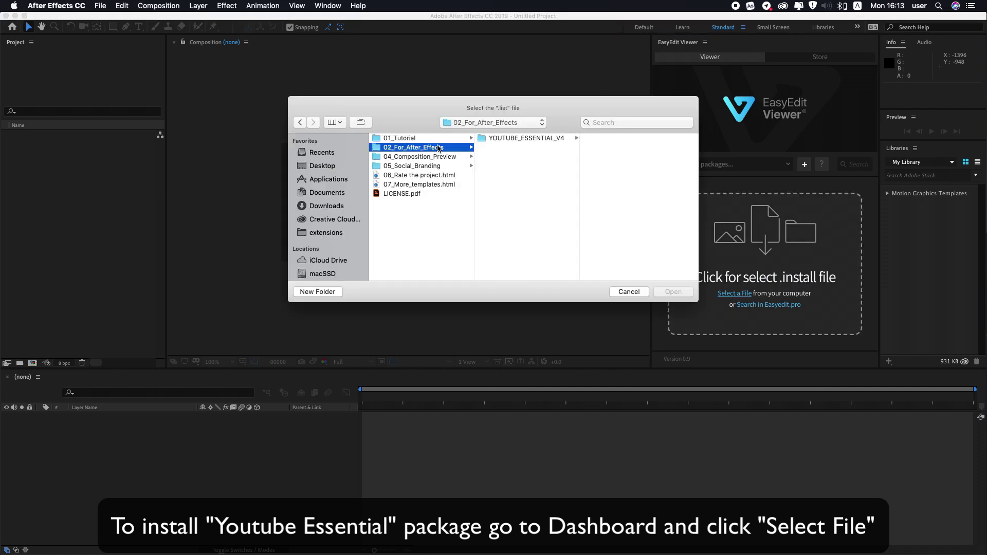
{"action": "left_click", "coordinate": [510, 139]}
{"action": "left_click", "coordinate": [625, 157]}
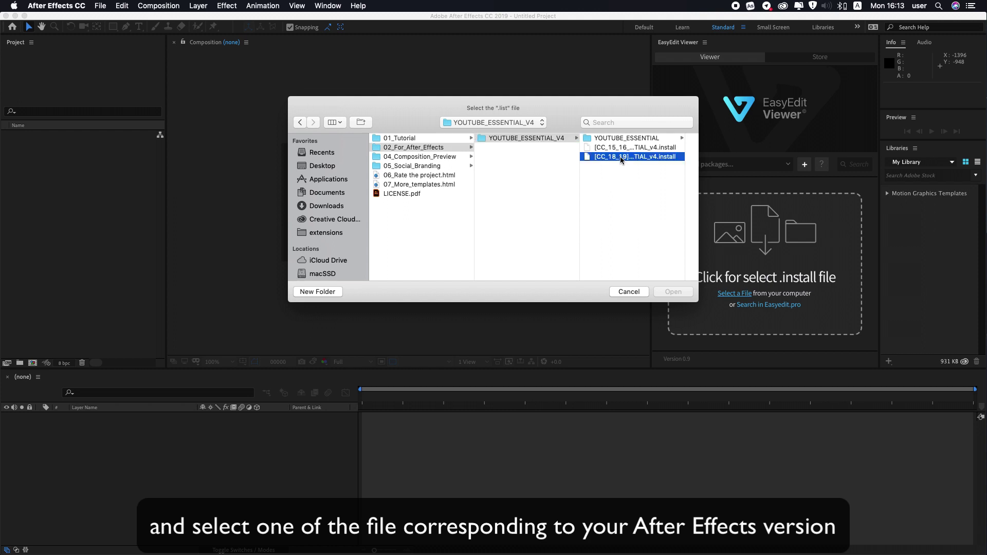
{"action": "double_click", "coordinate": [433, 159]}
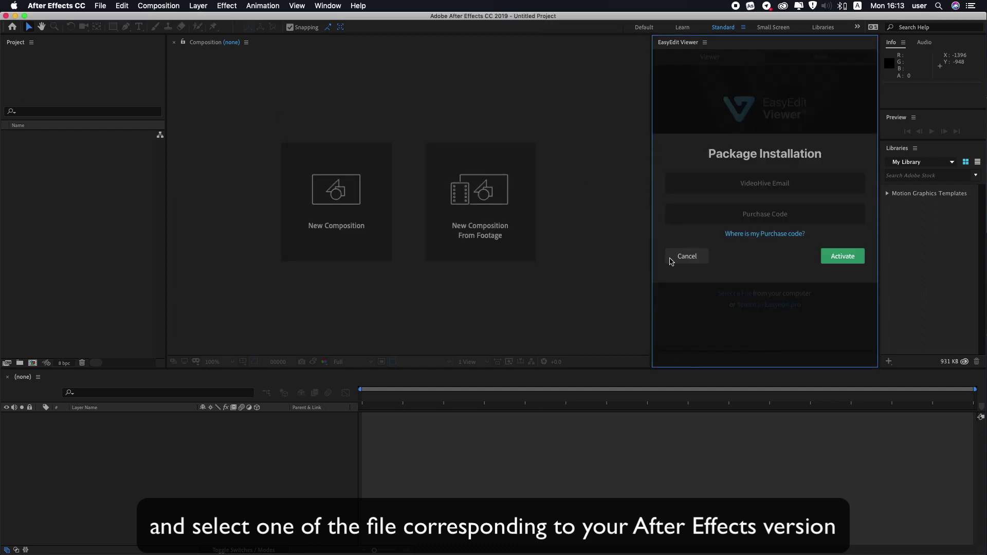
Step: Enter the purchaser's e-mail, paste the purchase code, and activate the package
{"action": "left_click", "coordinate": [766, 185]}
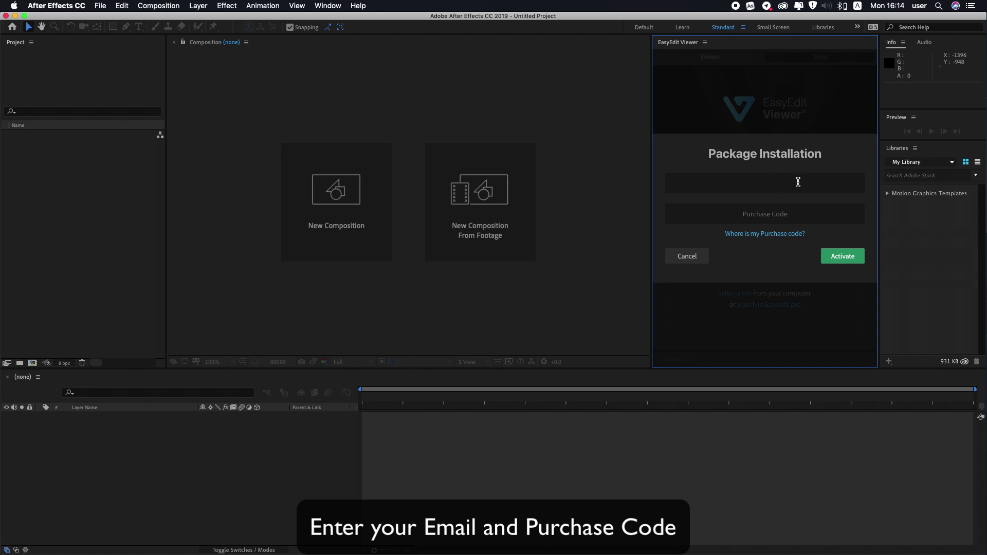
{"action": "left_click", "coordinate": [786, 212]}
{"action": "key", "text": "super+v"}
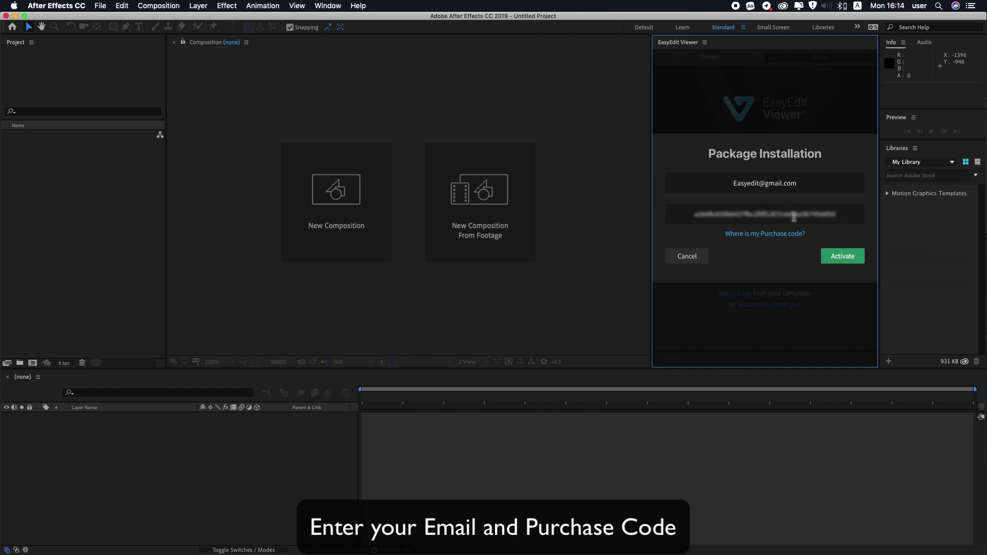
{"action": "left_click", "coordinate": [843, 257]}
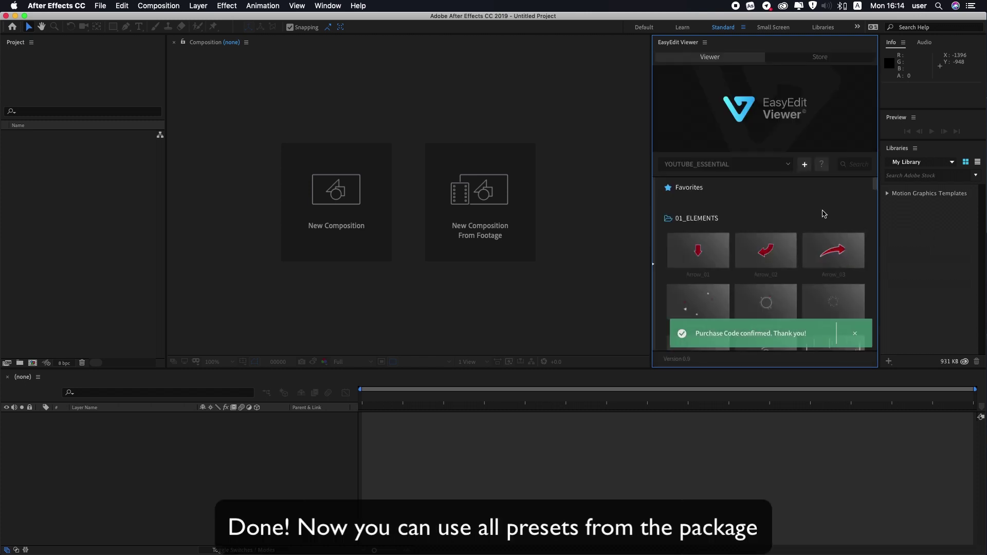
Step: Expand the EasyEdit preset folder list and view the 05_OPENERS and 07_SUBSCRIBE presets
{"action": "scroll", "coordinate": [824, 214], "scroll_direction": "down", "scroll_amount": 5}
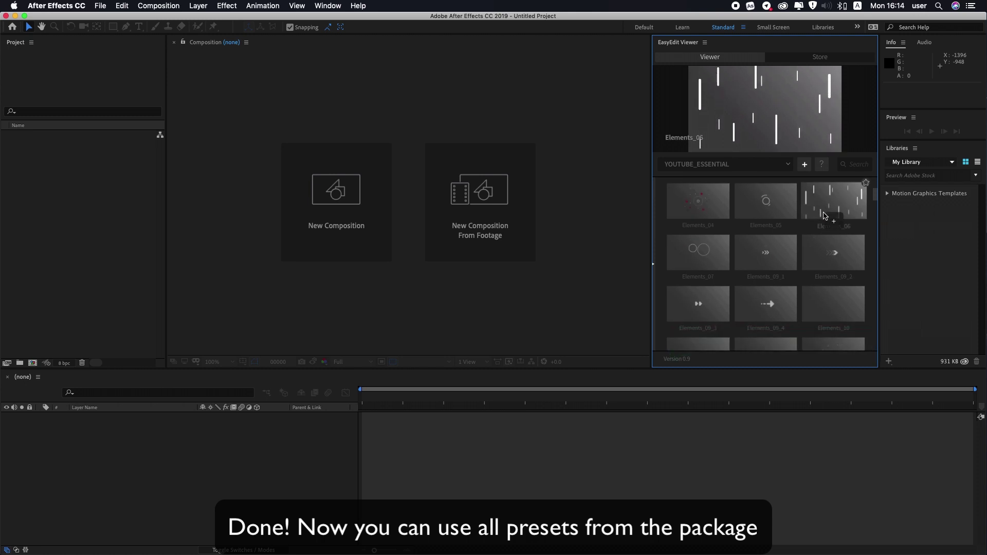
{"action": "scroll", "coordinate": [824, 214], "scroll_direction": "down", "scroll_amount": 2}
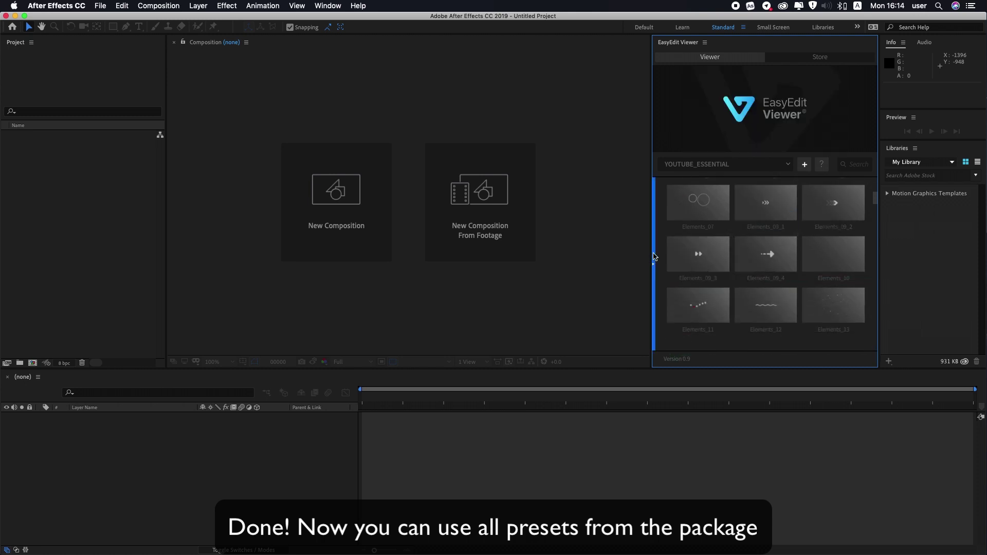
{"action": "left_click", "coordinate": [654, 257]}
{"action": "left_click", "coordinate": [691, 252]}
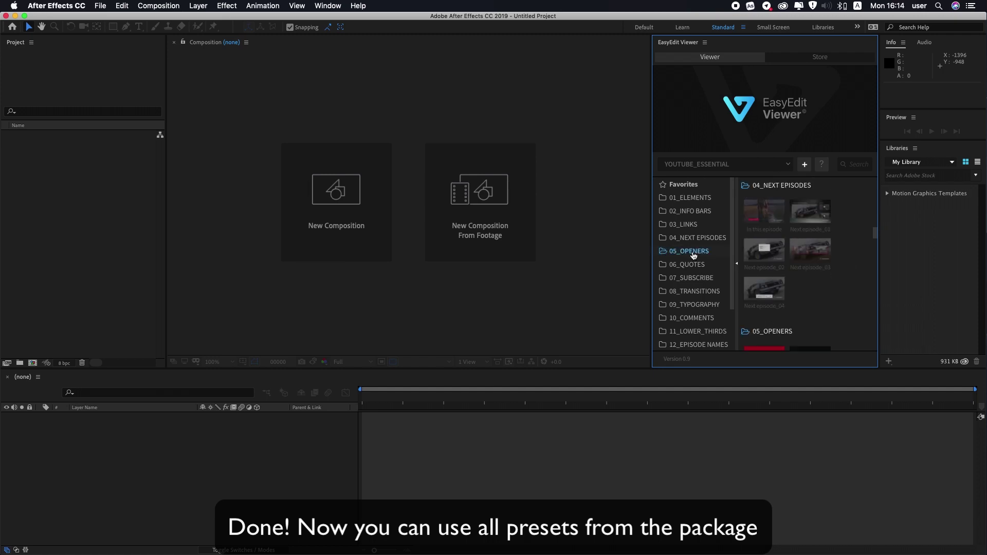
{"action": "left_click", "coordinate": [697, 278]}
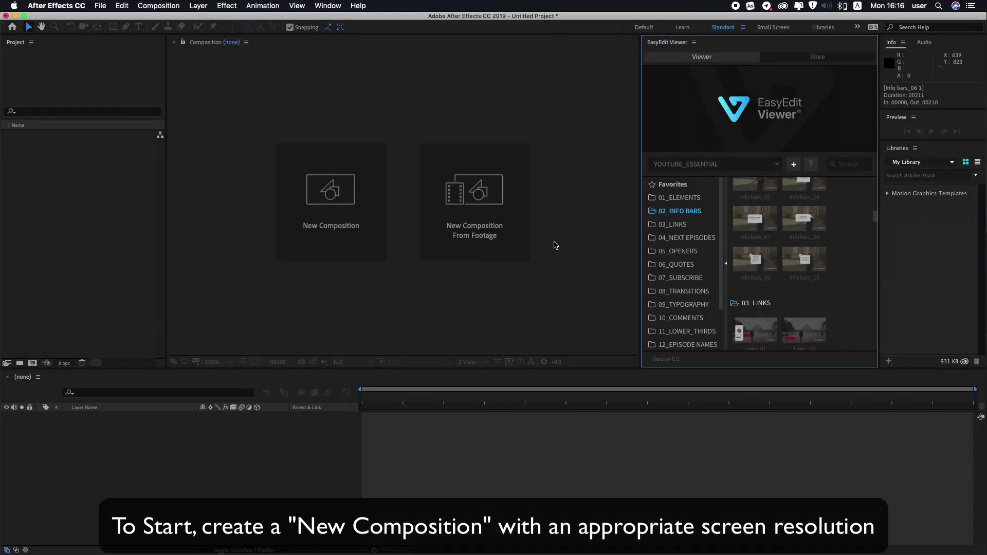
Step: Add a new composition, Comp 1, at 1920x1080 and 30 fps from the Project panel
{"action": "left_click", "coordinate": [84, 188]}
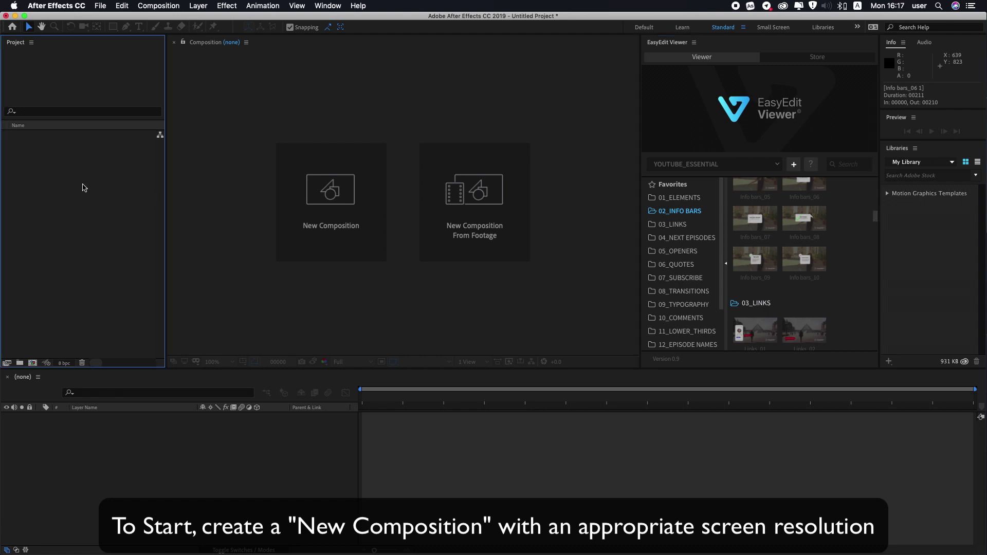
{"action": "right_click", "coordinate": [84, 187]}
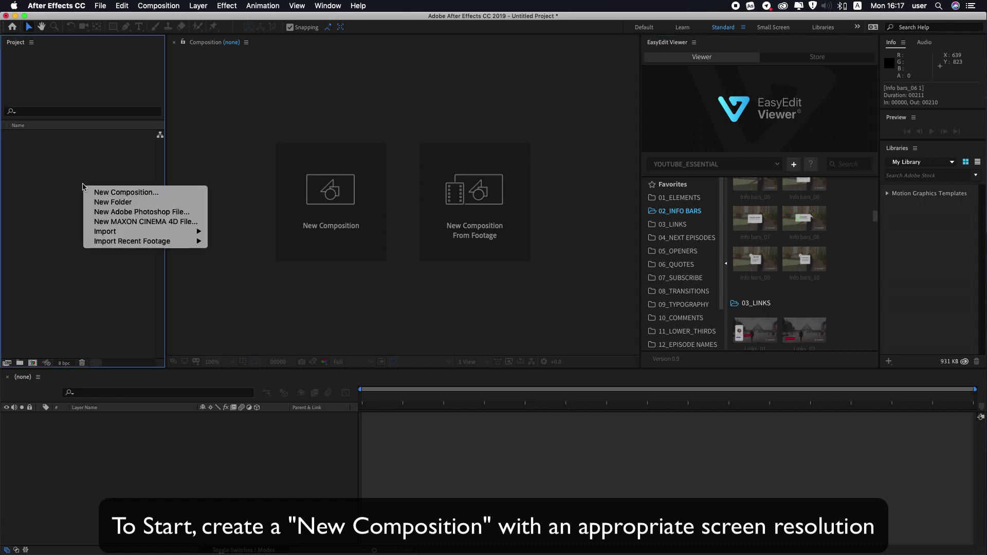
{"action": "left_click", "coordinate": [133, 195]}
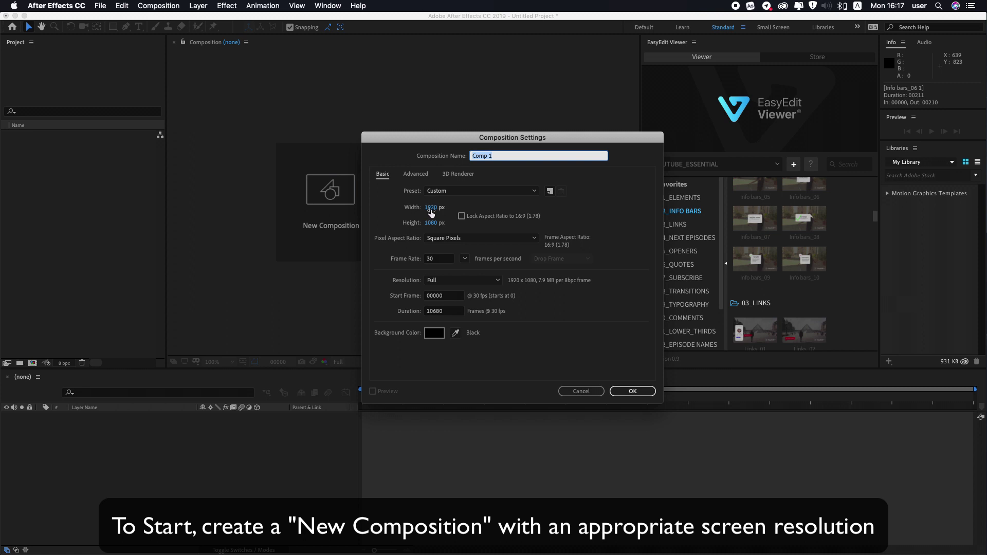
{"action": "left_click", "coordinate": [632, 391]}
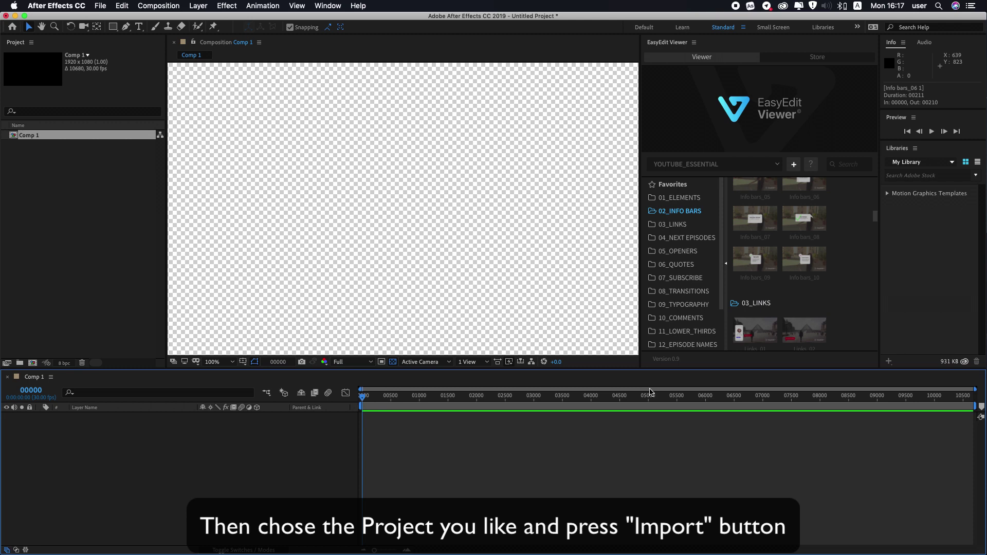
Step: Import the Links_01 template from the 03_LINKS folder into Comp 1
{"action": "mouse_move", "coordinate": [753, 259]}
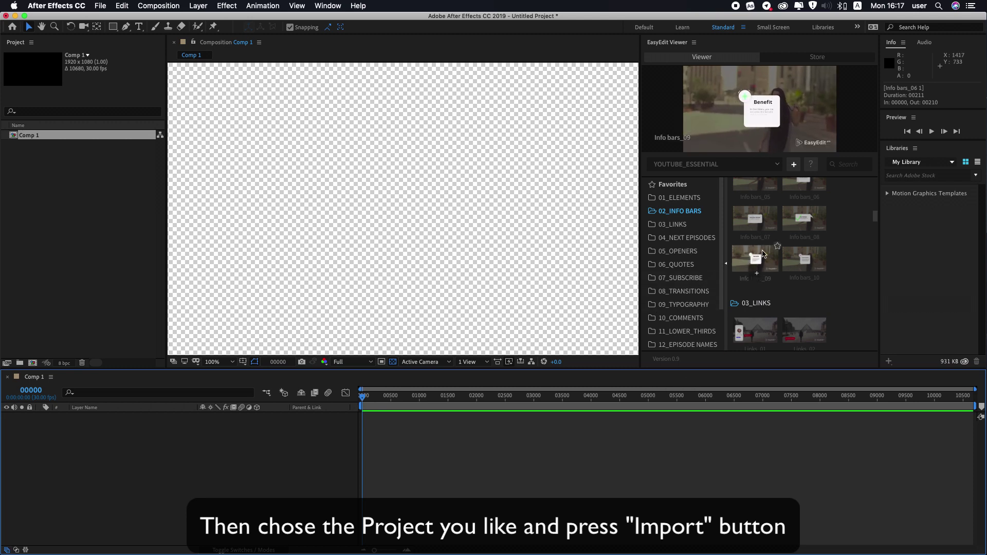
{"action": "scroll", "coordinate": [763, 257], "scroll_direction": "down", "scroll_amount": 1}
{"action": "scroll", "coordinate": [762, 257], "scroll_direction": "down", "scroll_amount": 1}
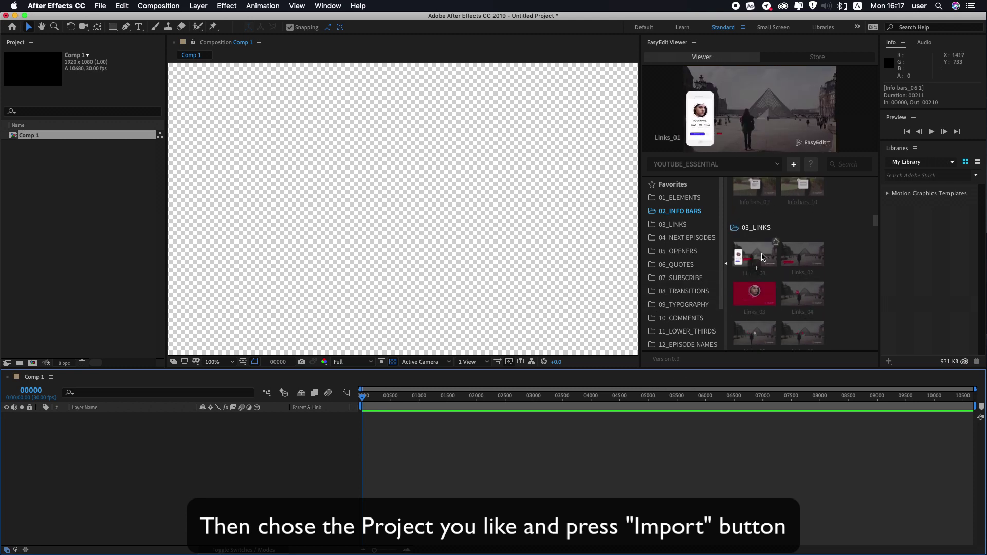
{"action": "mouse_move", "coordinate": [793, 256]}
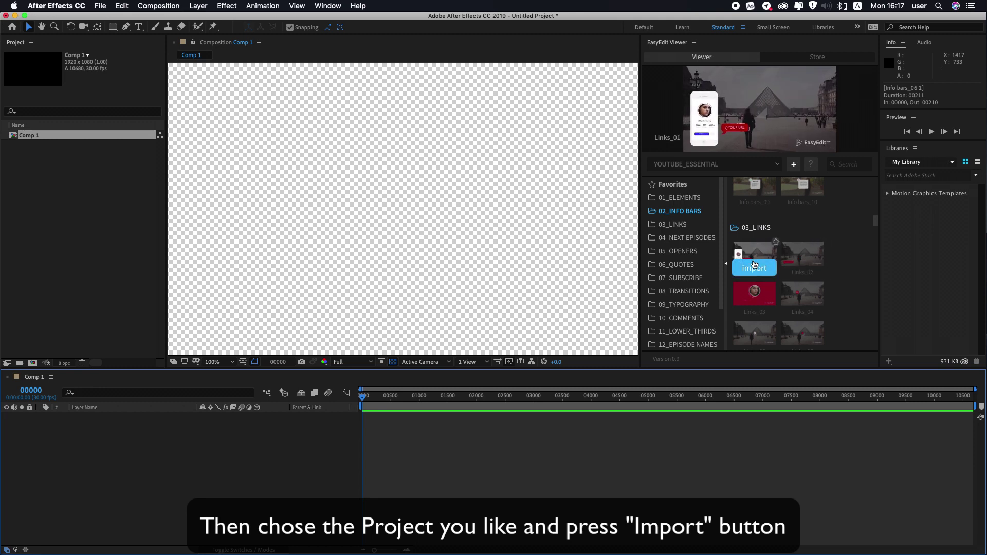
{"action": "left_click", "coordinate": [754, 267]}
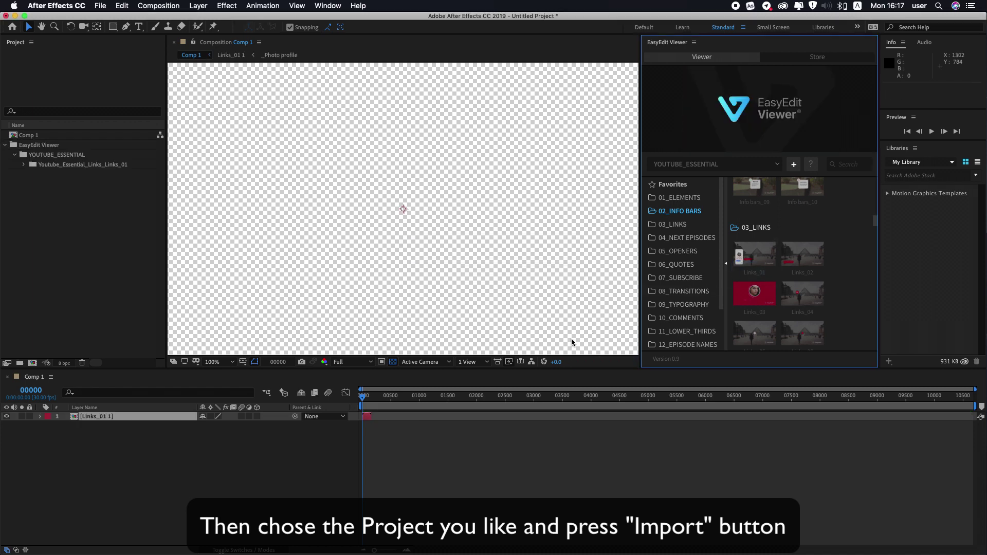
Step: Scrub the Links_01 animation forward and set the viewer magnification to Fit
{"action": "scroll", "coordinate": [364, 403], "scroll_direction": "up", "scroll_amount": 5}
{"action": "left_click_drag", "start_coordinate": [360, 402], "coordinate": [397, 403]}
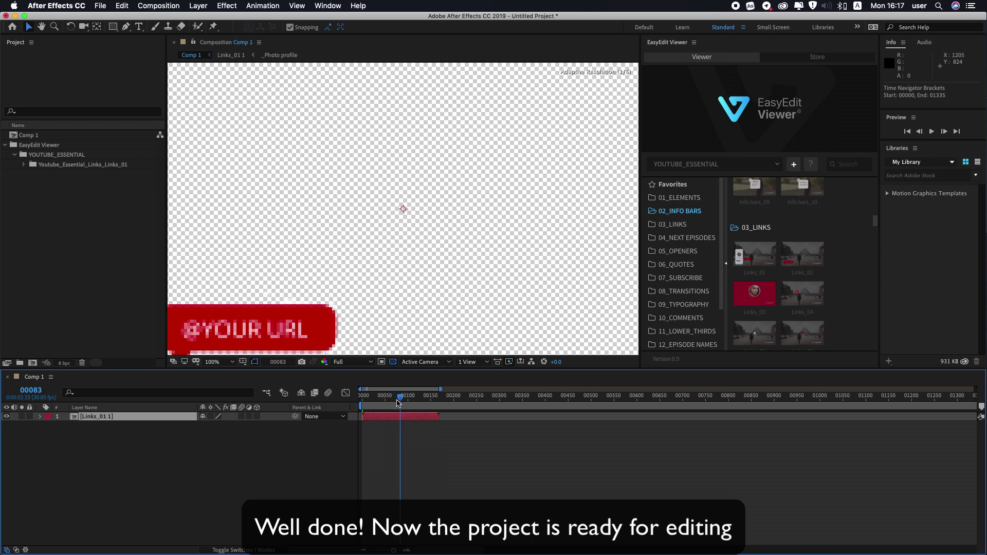
{"action": "left_click", "coordinate": [233, 362]}
{"action": "left_click", "coordinate": [237, 388]}
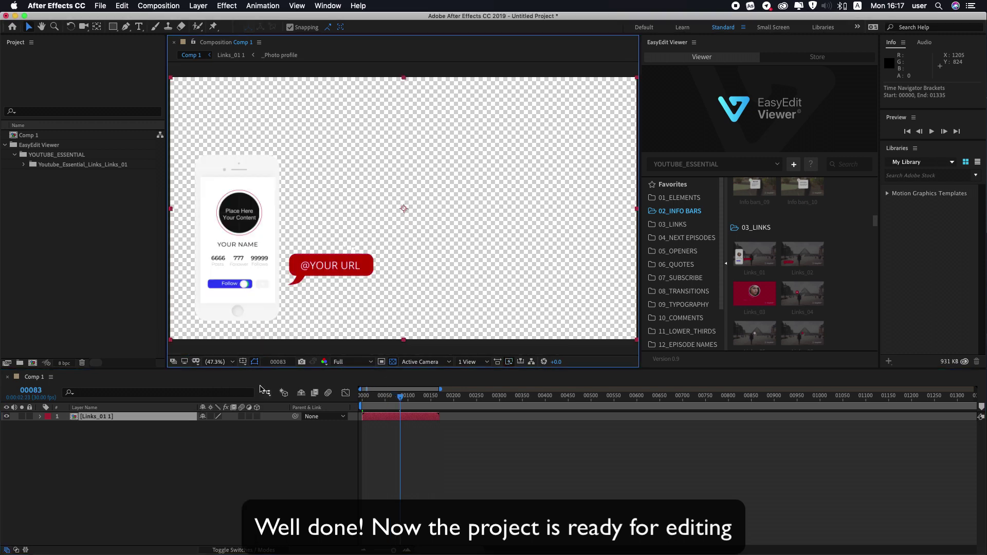
{"action": "left_click_drag", "start_coordinate": [404, 403], "coordinate": [418, 401]}
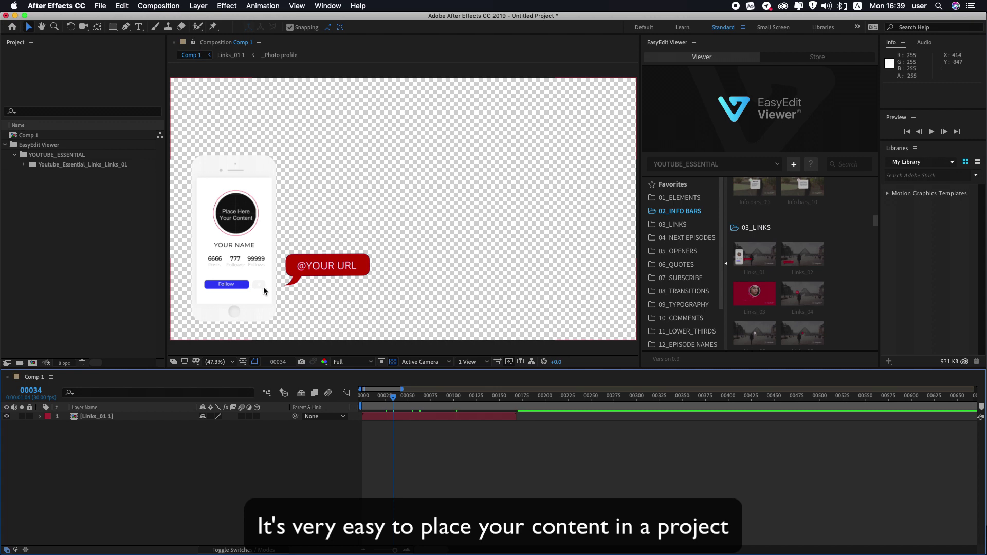
Step: Open the Links_01 1 precomp, then its nested _Photo profile composition
{"action": "double_click", "coordinate": [88, 418]}
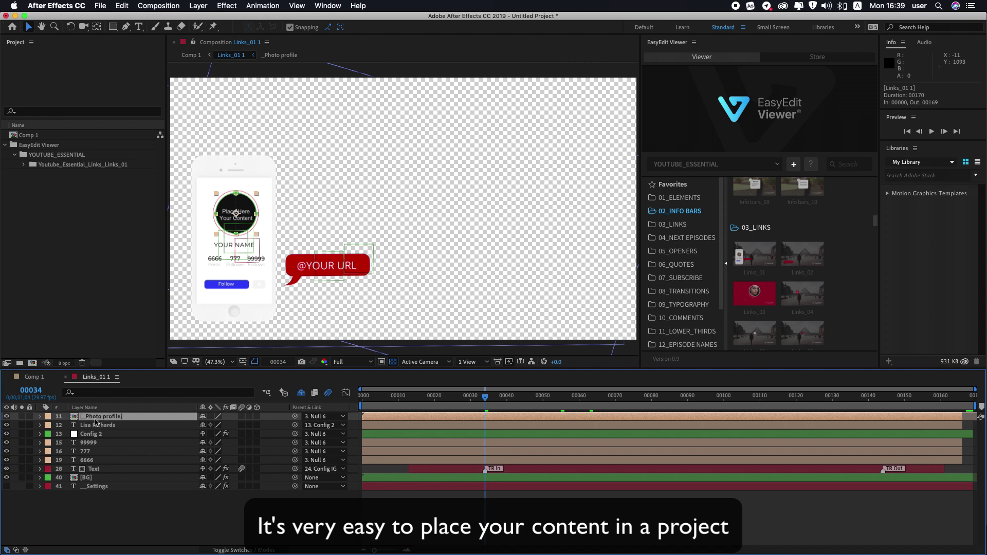
{"action": "double_click", "coordinate": [95, 419]}
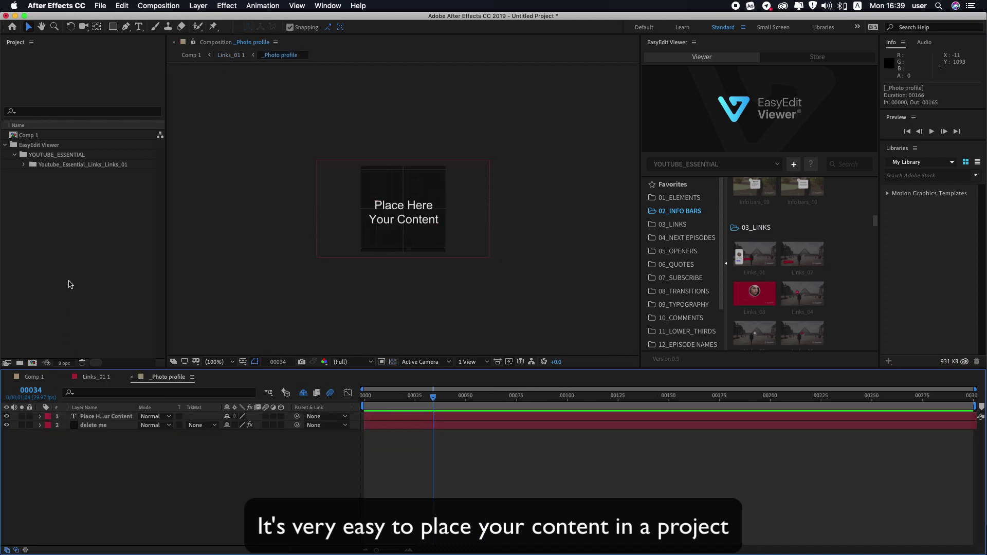
{"action": "left_click", "coordinate": [74, 219]}
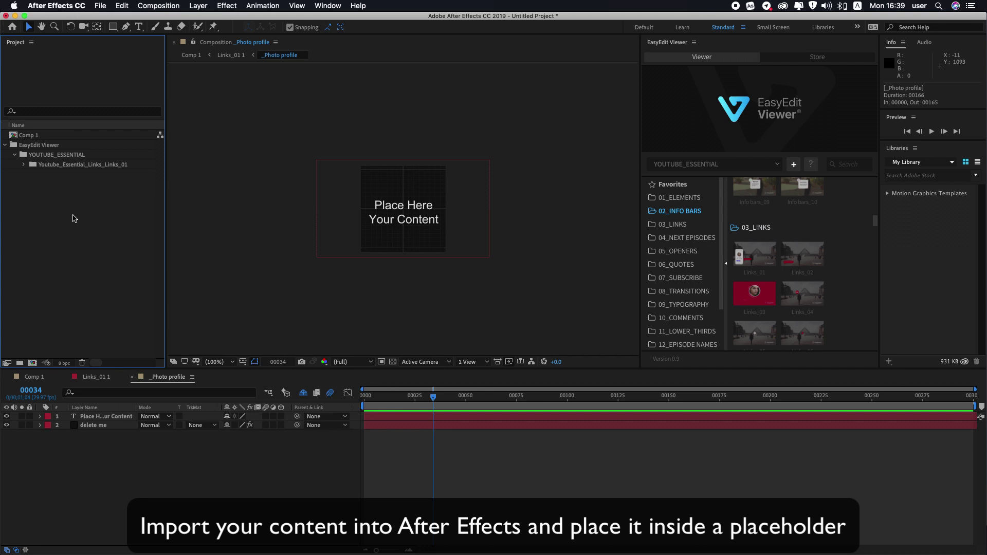
Step: Import oliver-sjostrom-596294-unsplash.jpg from the Content folder into the project
{"action": "right_click", "coordinate": [73, 218]}
{"action": "mouse_move", "coordinate": [115, 263]}
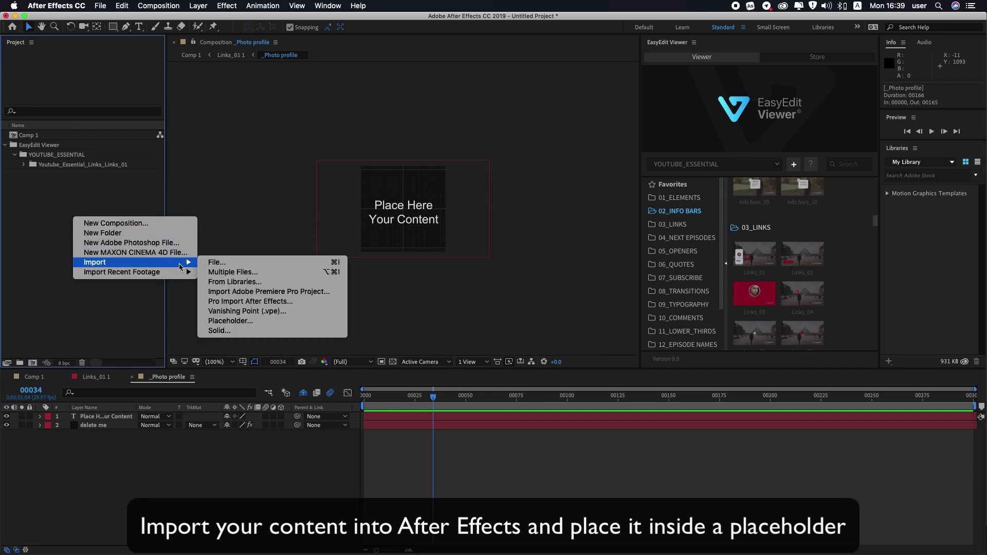
{"action": "left_click", "coordinate": [224, 266]}
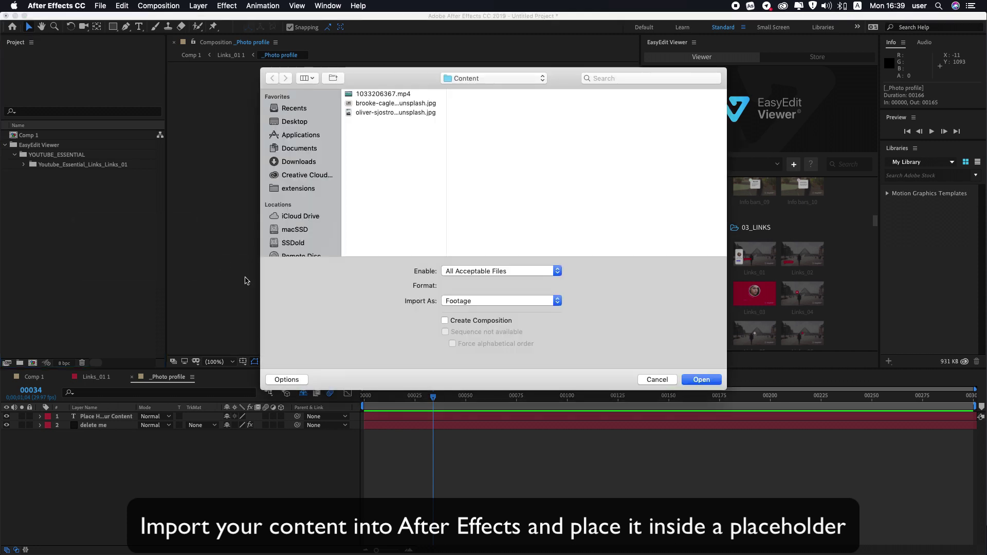
{"action": "double_click", "coordinate": [395, 112]}
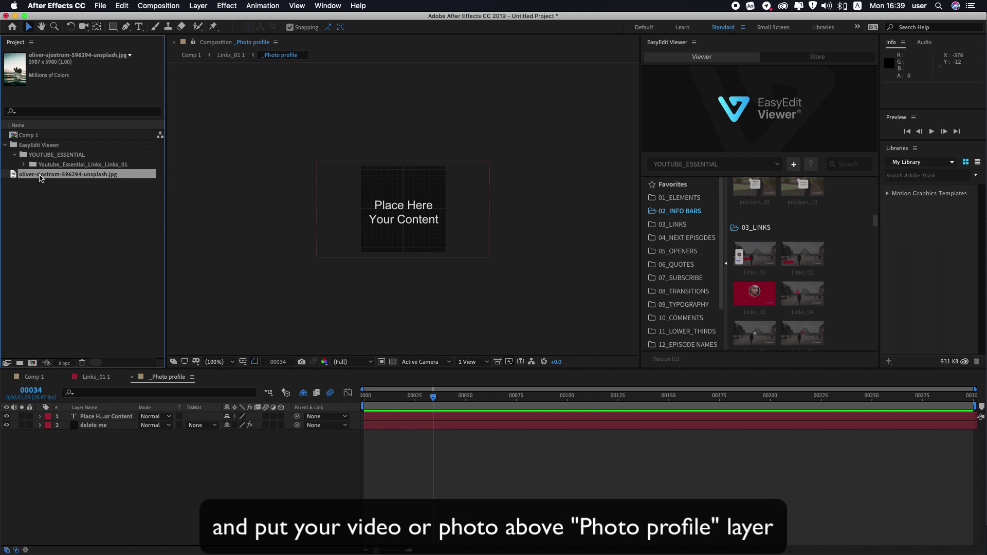
Step: Place the Unsplash photo above the placeholder in _Photo profile and scale it to 6%
{"action": "left_click_drag", "start_coordinate": [46, 178], "coordinate": [95, 418]}
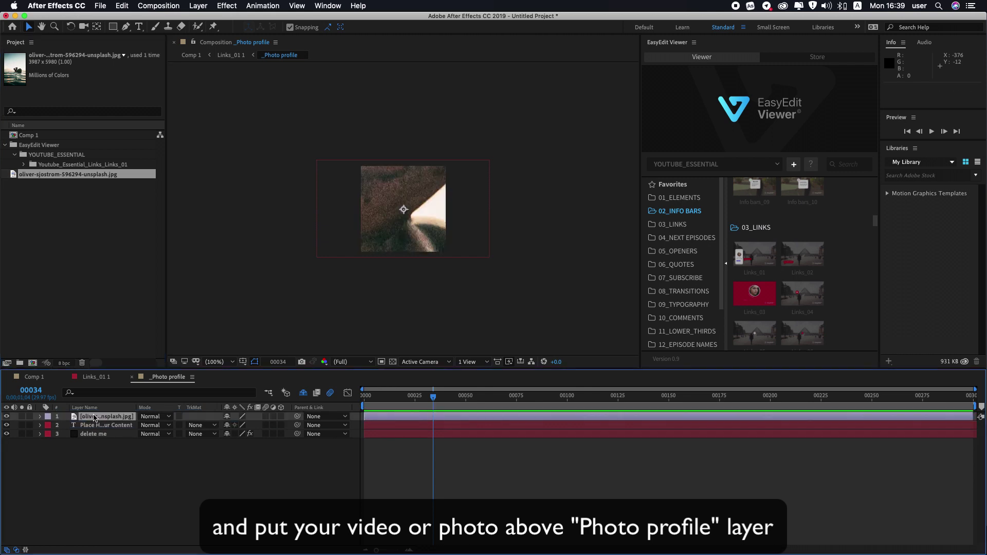
{"action": "left_click", "coordinate": [40, 417]}
{"action": "left_click", "coordinate": [49, 426]}
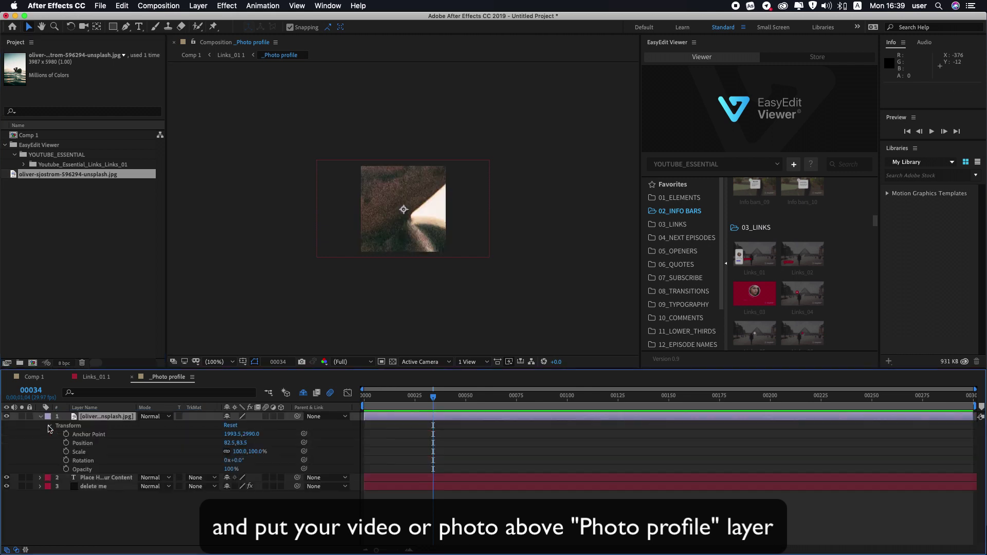
{"action": "left_click", "coordinate": [80, 455]}
{"action": "left_click_drag", "start_coordinate": [257, 453], "coordinate": [224, 463]}
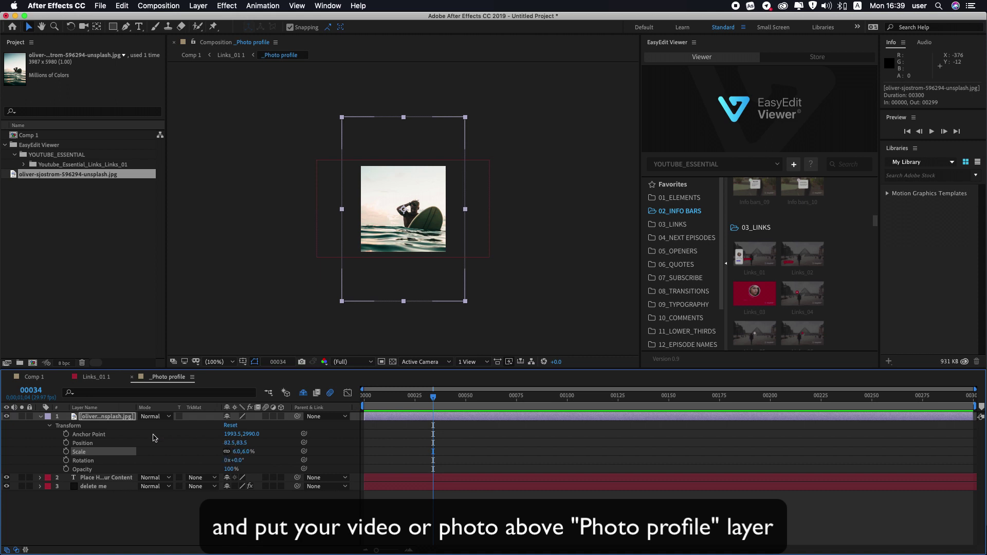
Step: Move the photo to position 57.5,72.5 and return to the Links_01 1 comp
{"action": "left_click", "coordinate": [97, 444]}
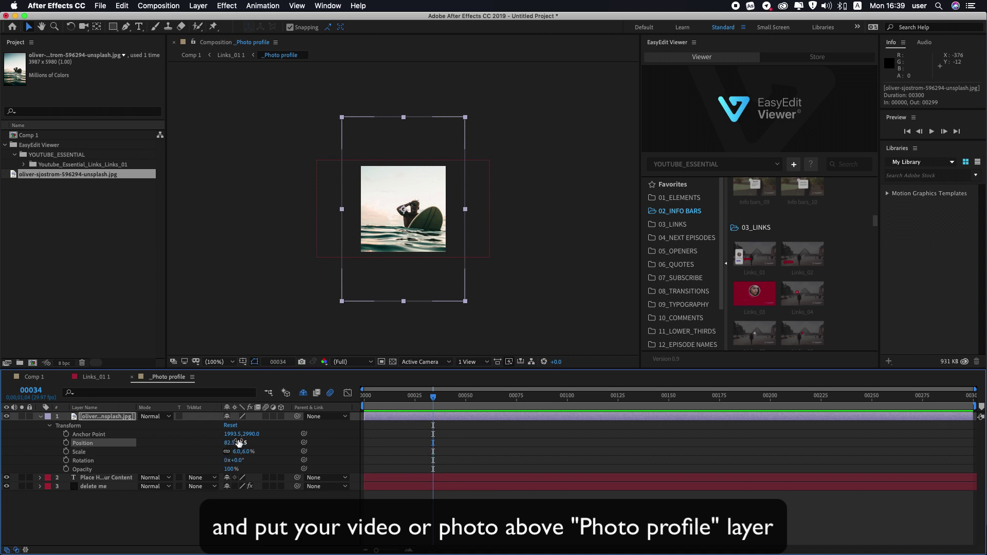
{"action": "left_click_drag", "start_coordinate": [255, 444], "coordinate": [217, 446]}
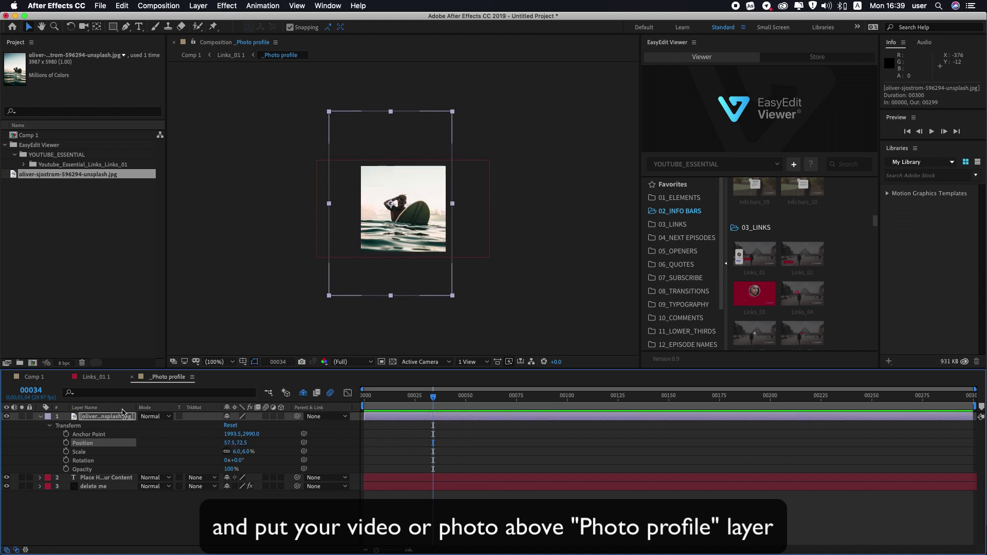
{"action": "left_click", "coordinate": [91, 376]}
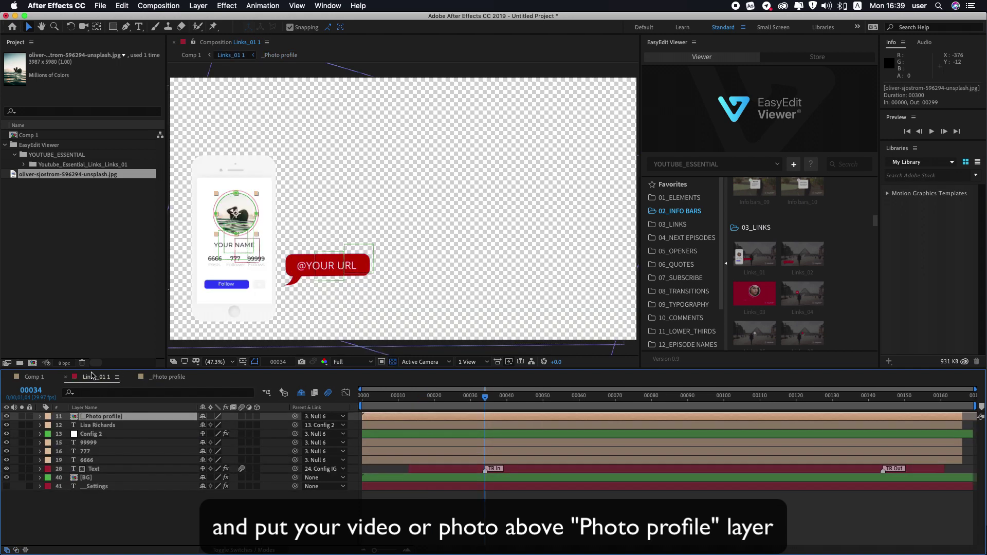
{"action": "left_click", "coordinate": [184, 223]}
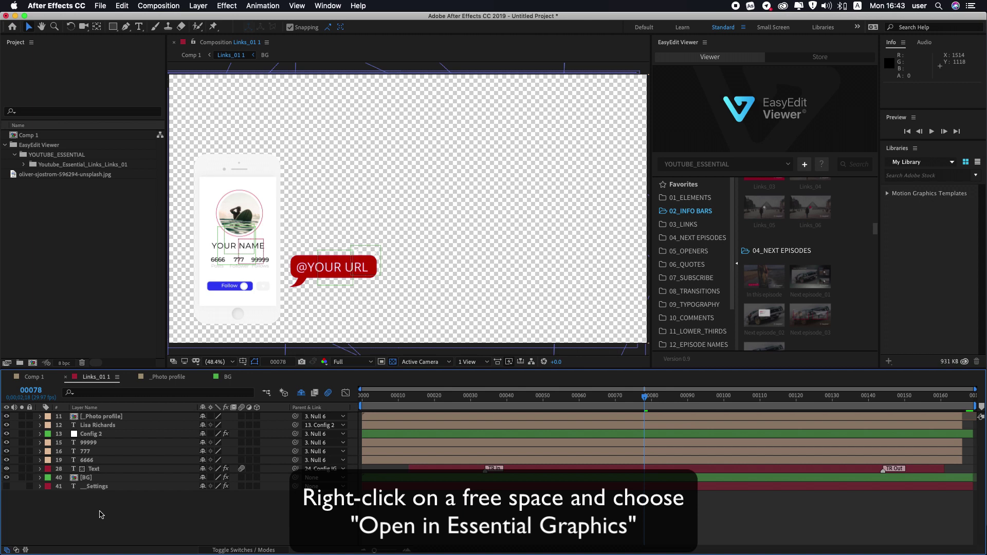
Step: Open Links_01 1 in Essential Graphics and scroll through its name, URL, scale, position and colour controls
{"action": "right_click", "coordinate": [102, 514]}
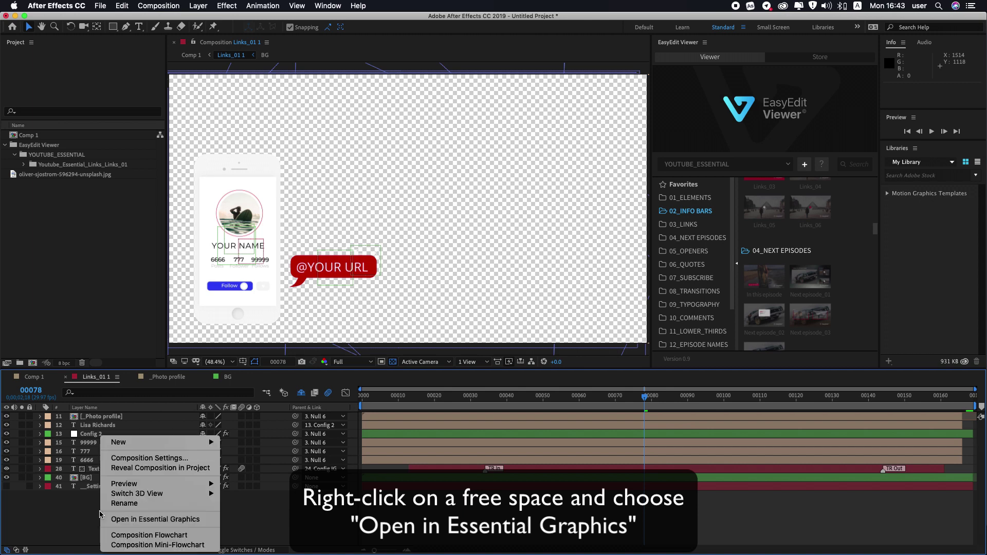
{"action": "left_click", "coordinate": [152, 520]}
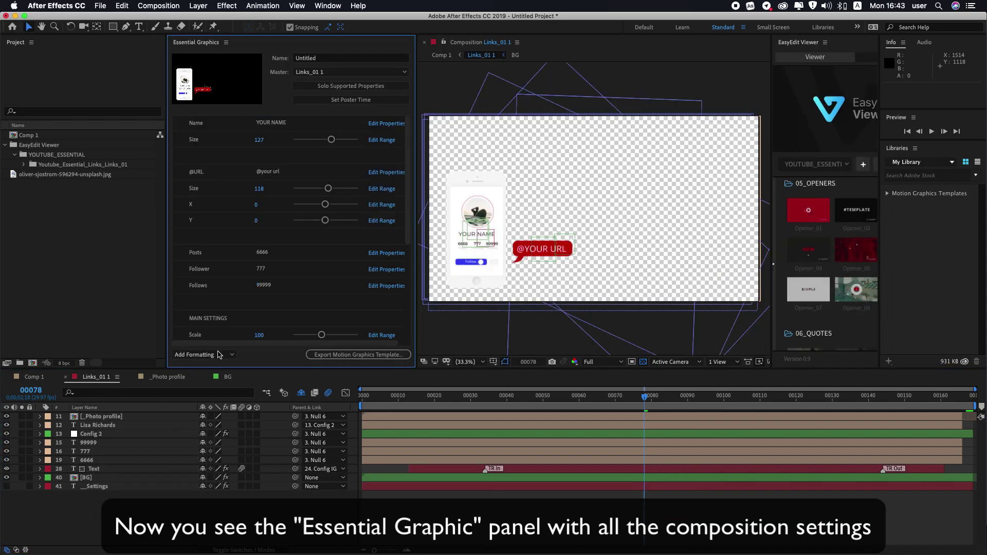
{"action": "left_click_drag", "start_coordinate": [409, 129], "coordinate": [416, 235]}
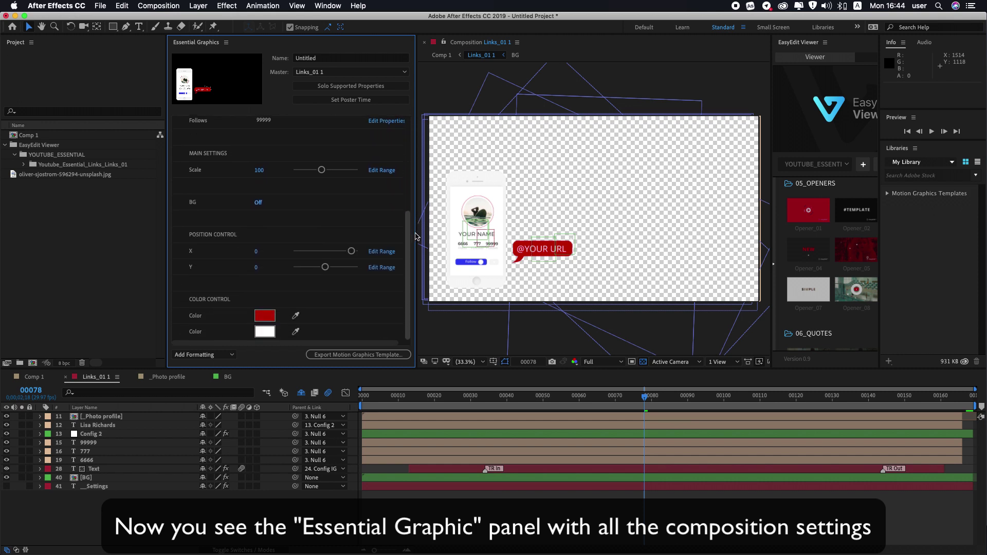
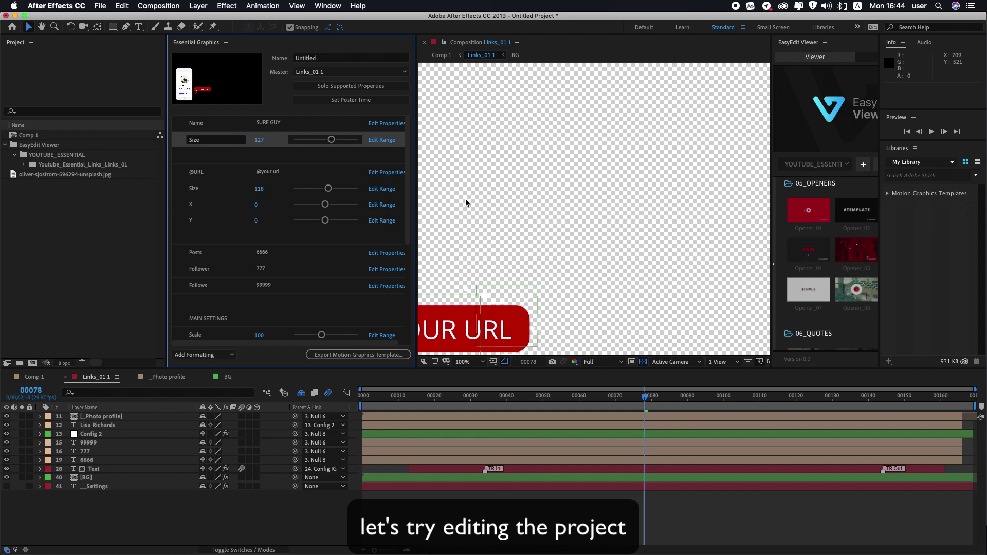
Step: Pan to the phone mockup and URL bubble and undo the enlarged name and URL text sizes
{"action": "key", "text": "h"}
{"action": "left_click_drag", "start_coordinate": [469, 202], "coordinate": [703, 149]}
{"action": "key", "text": "v"}
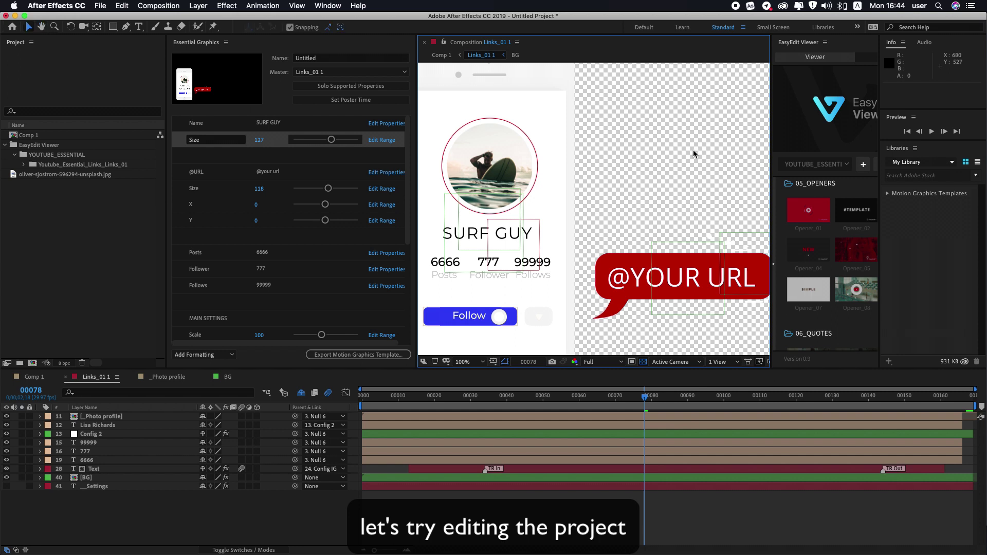
{"action": "key", "text": "ctrl+z"}
{"action": "key", "text": "ctrl+z"}
{"action": "key", "text": "ctrl+z"}
{"action": "key", "text": "ctrl+z"}
Step: Change the Posts count from 6666 to 9999 and the Follower count from 777 to 999
{"action": "scroll", "coordinate": [332, 204], "scroll_direction": "down", "scroll_amount": 2}
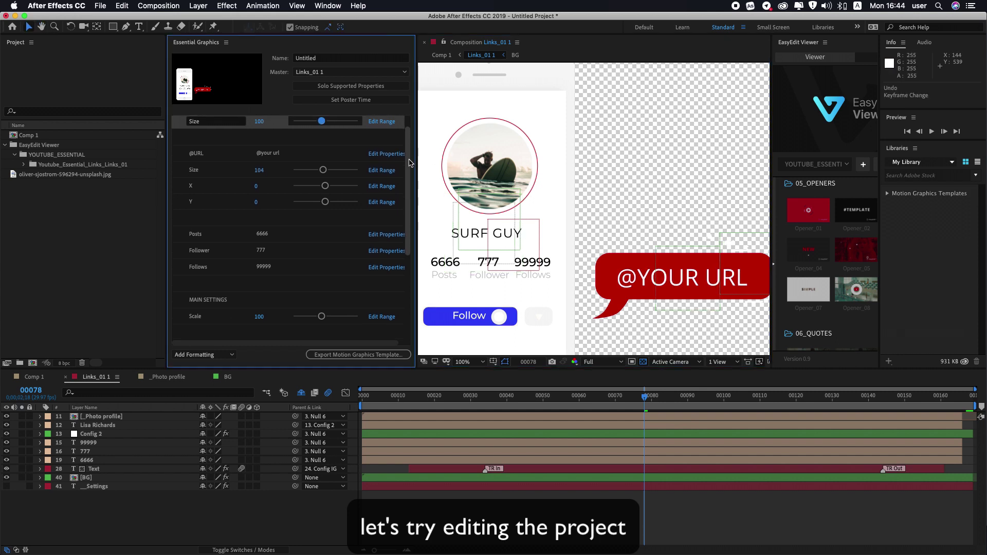
{"action": "left_click", "coordinate": [265, 235]}
{"action": "left_click", "coordinate": [271, 233]}
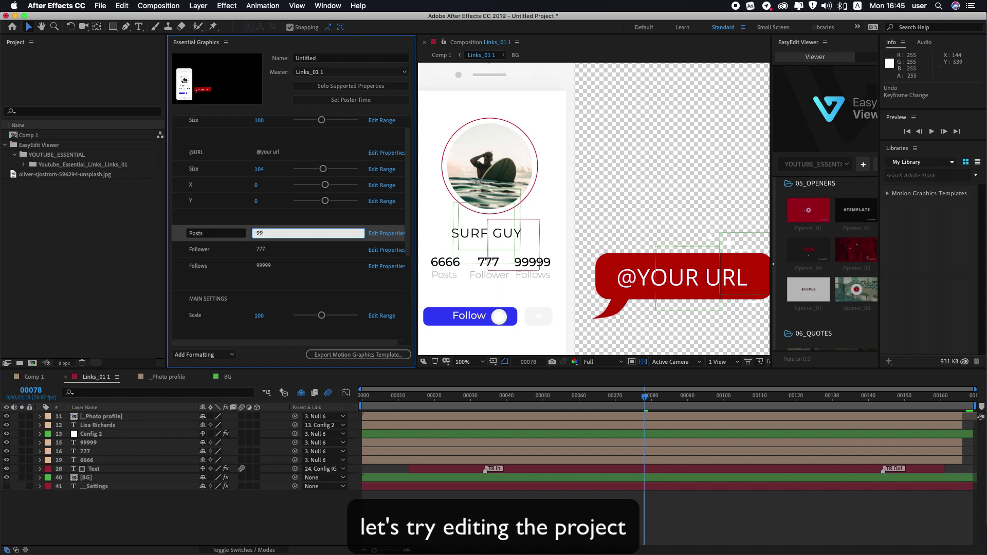
{"action": "type", "text": "9999"}
{"action": "left_click", "coordinate": [286, 250]}
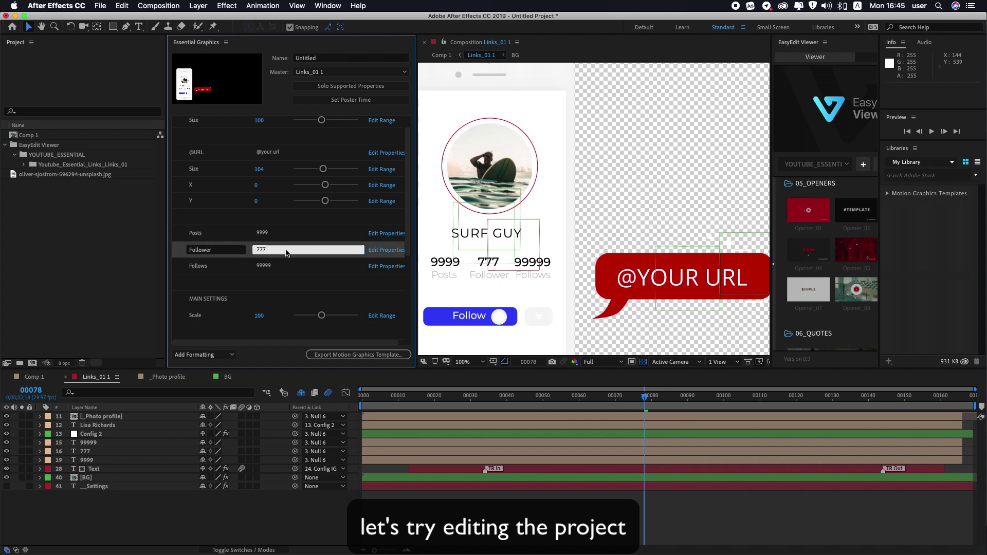
{"action": "double_click", "coordinate": [268, 250]}
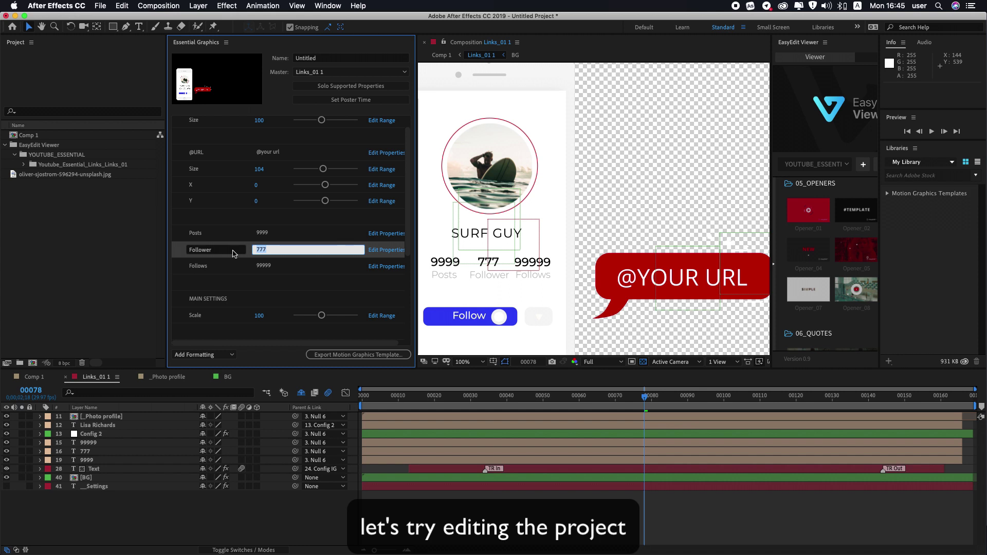
{"action": "left_click", "coordinate": [293, 267]}
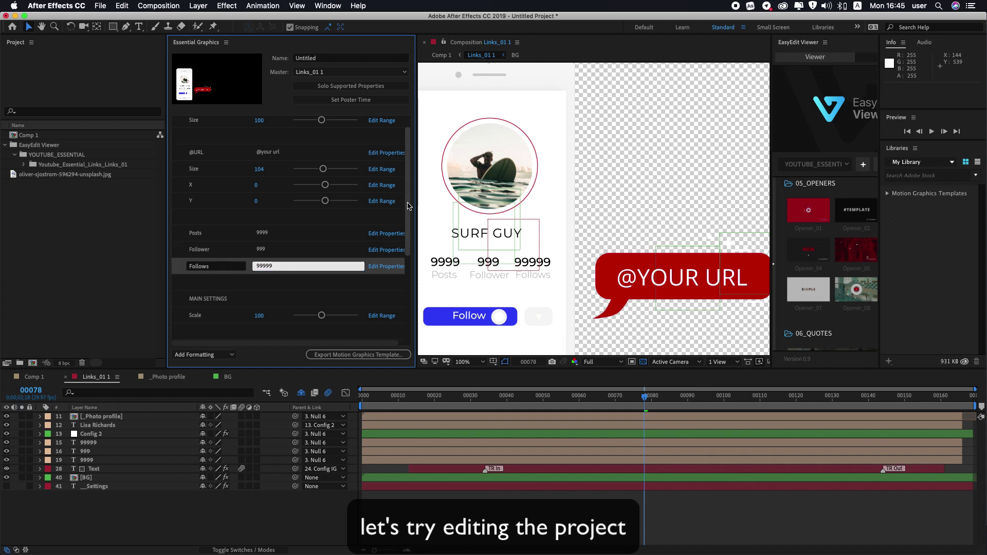
{"action": "scroll", "coordinate": [409, 218], "scroll_direction": "down", "scroll_amount": 3}
Step: Set the template's overall Scale to 101 in Essential Graphics
{"action": "left_click_drag", "start_coordinate": [409, 218], "coordinate": [410, 241]}
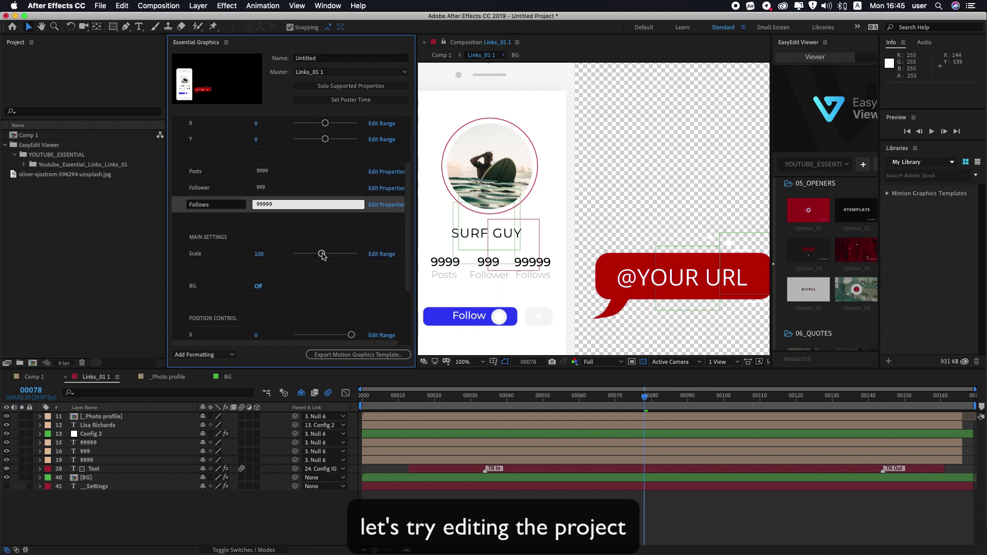
{"action": "left_click_drag", "start_coordinate": [321, 254], "coordinate": [324, 255]}
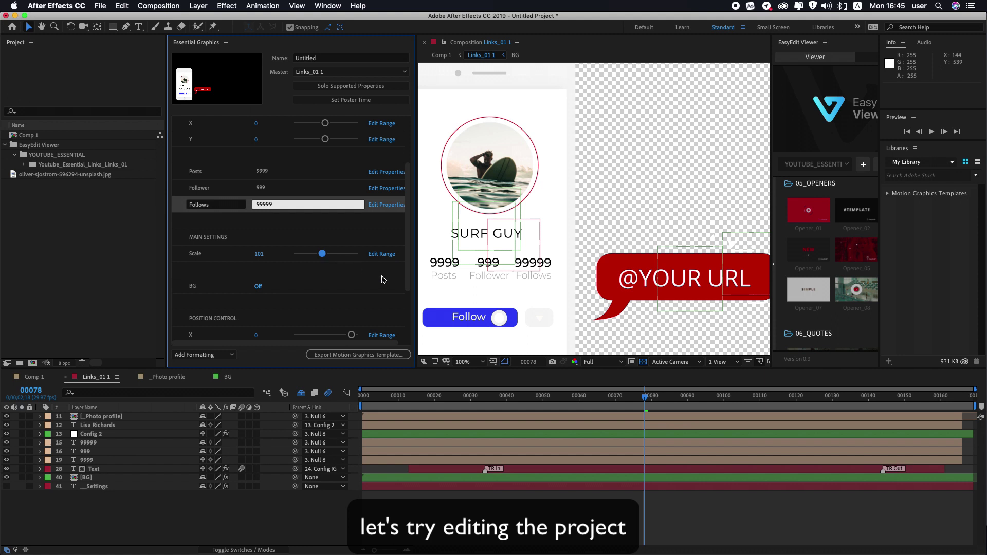
{"action": "scroll", "coordinate": [488, 280], "scroll_direction": "down", "scroll_amount": 2}
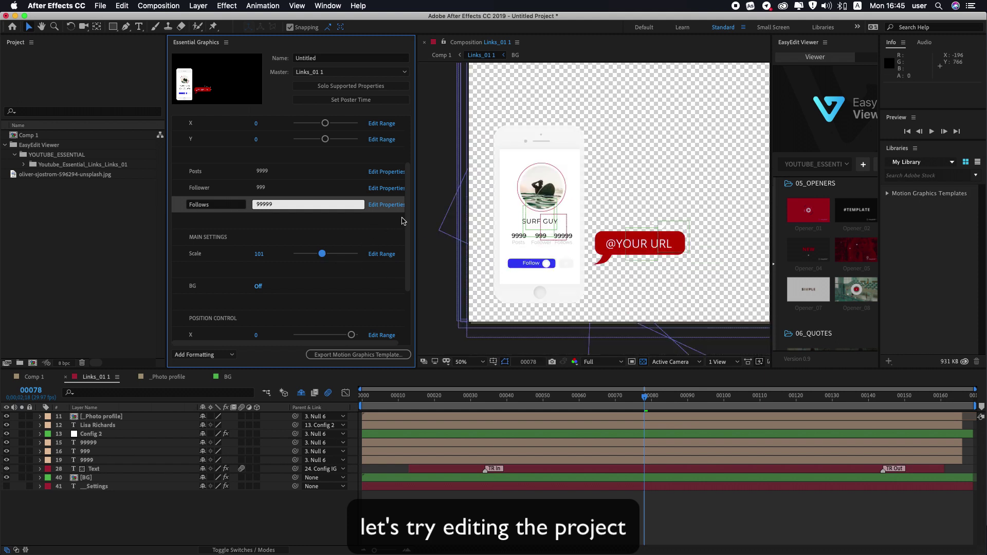
Step: Shift the phone and URL bubble to position X -59, Y -10
{"action": "left_click_drag", "start_coordinate": [408, 221], "coordinate": [410, 250]}
{"action": "left_click_drag", "start_coordinate": [352, 282], "coordinate": [352, 284]}
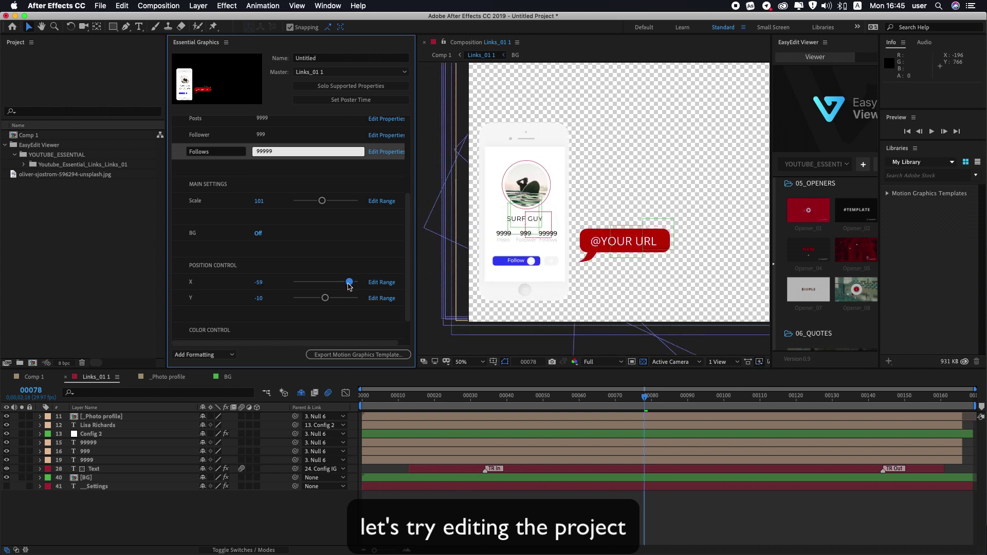
{"action": "scroll", "coordinate": [408, 286], "scroll_direction": "down", "scroll_amount": 2}
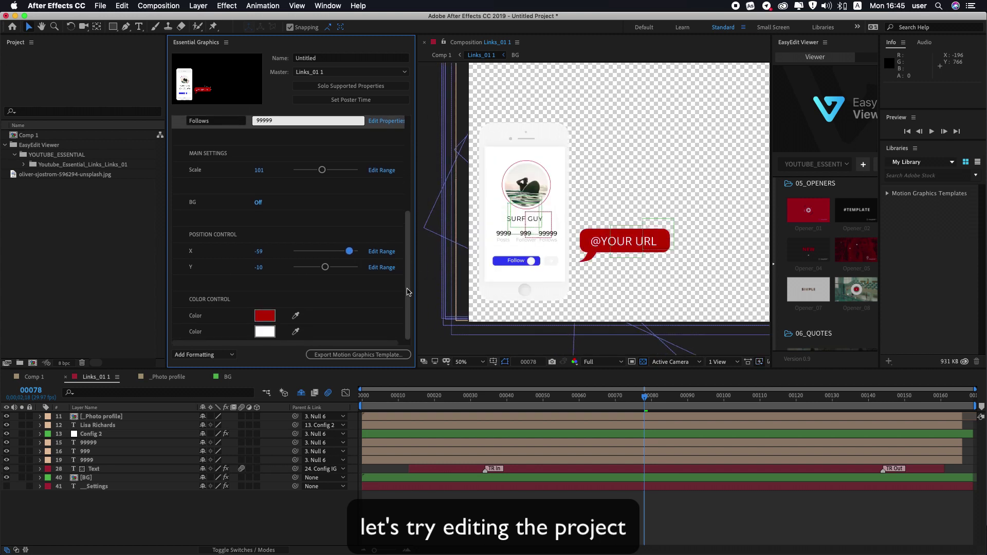
Step: Recolour the red URL bubble colour to a blue-violet
{"action": "left_click", "coordinate": [266, 316]}
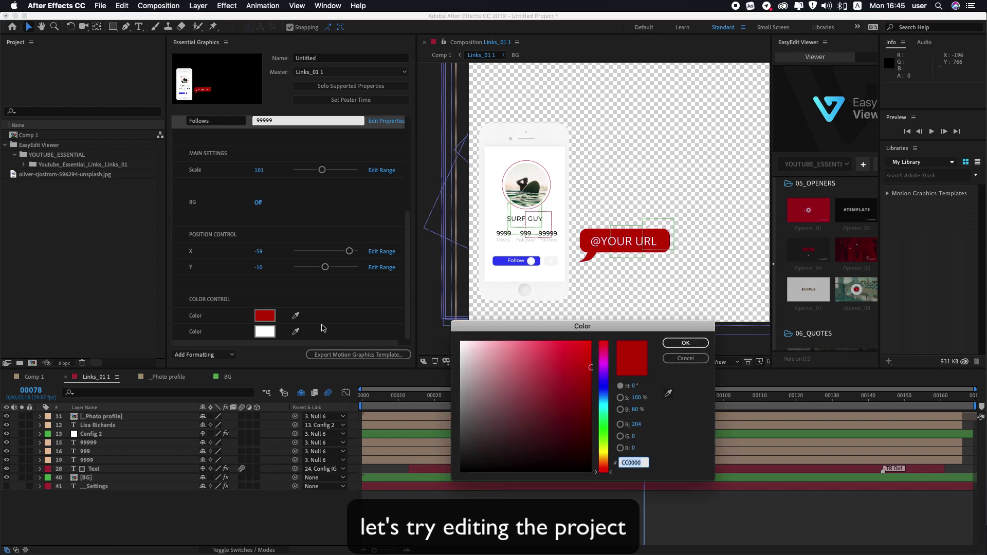
{"action": "left_click", "coordinate": [605, 383]}
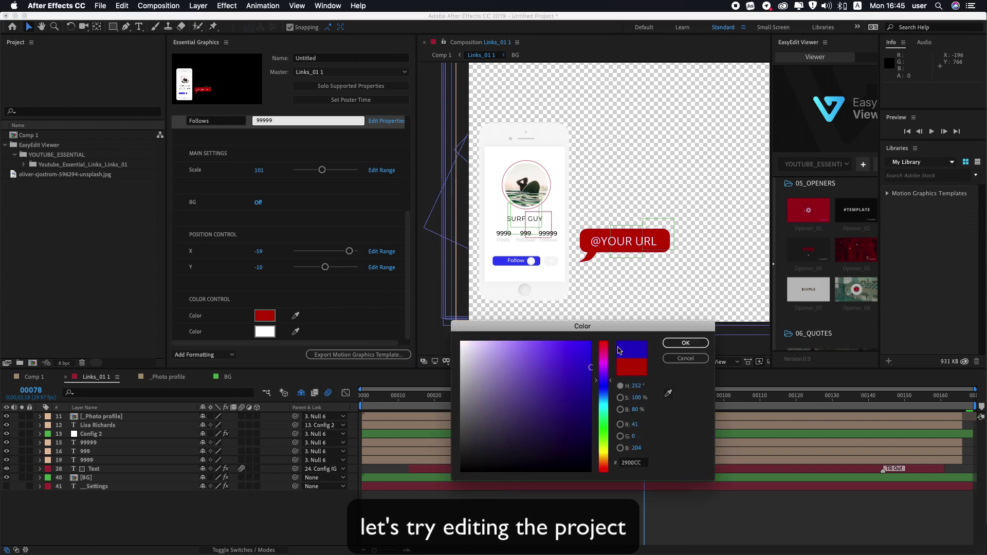
{"action": "left_click", "coordinate": [581, 350]}
{"action": "left_click", "coordinate": [679, 343]}
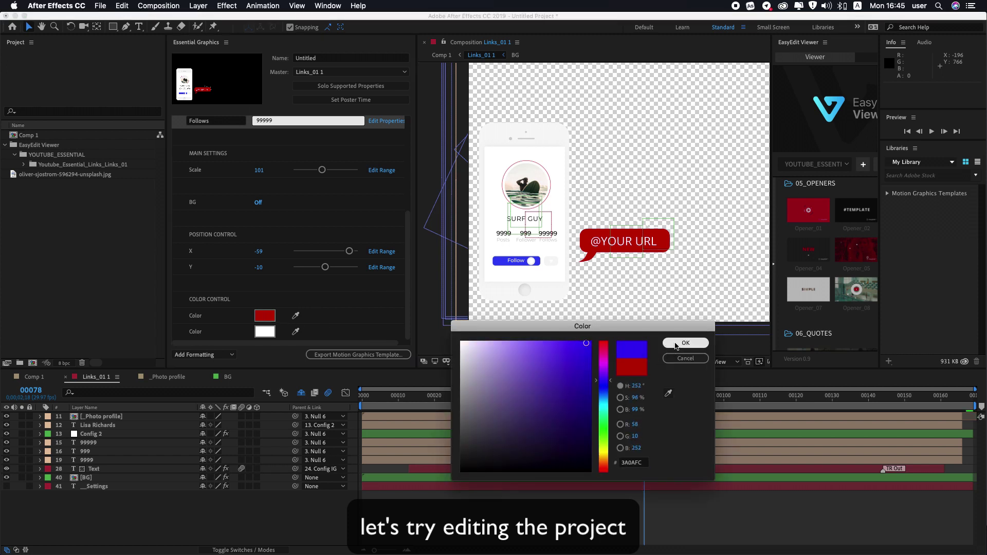
Step: Change the template's second colour from white to cyan 49D4F1
{"action": "left_click", "coordinate": [265, 331]}
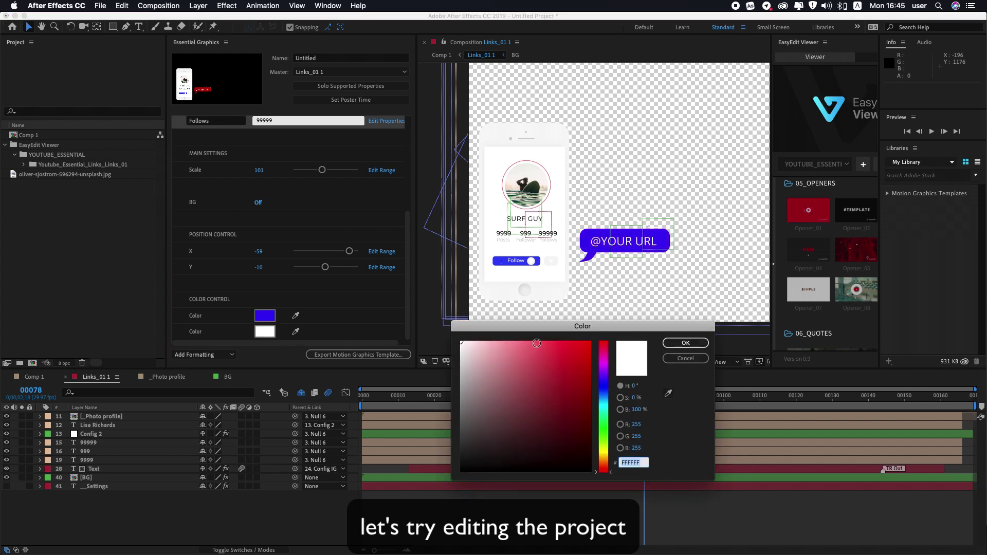
{"action": "left_click", "coordinate": [551, 348]}
{"action": "left_click", "coordinate": [603, 403]}
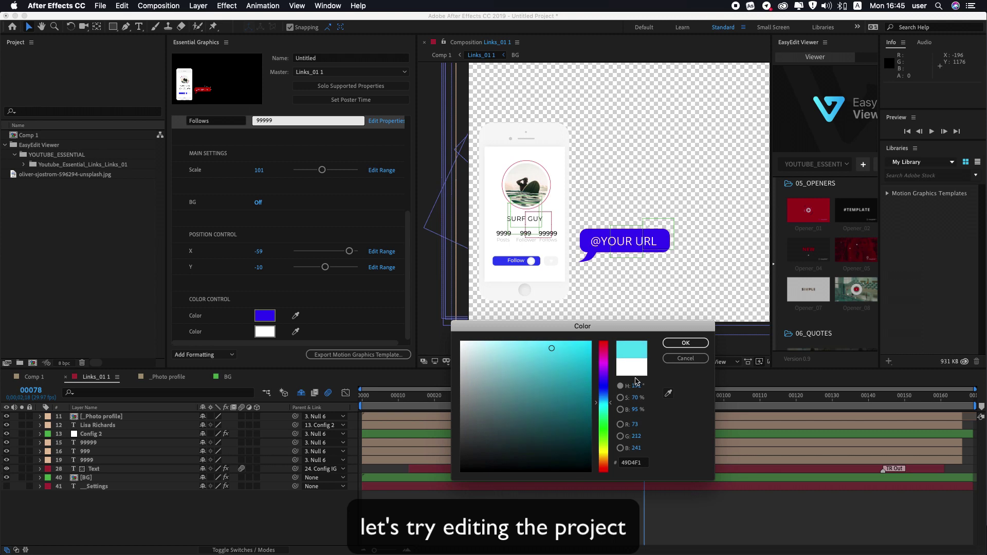
{"action": "left_click", "coordinate": [679, 343]}
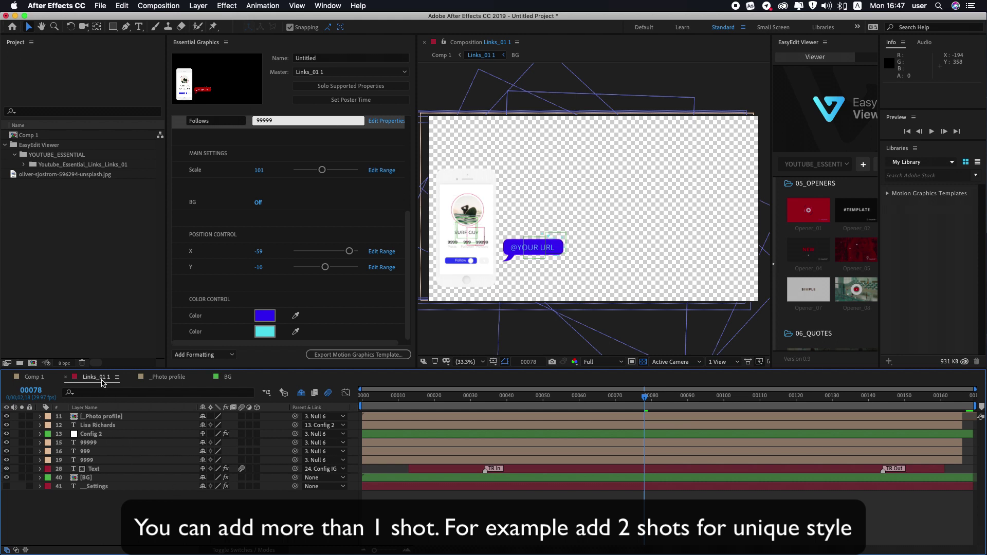
Step: In Comp 1, collapse the Links layer, go to frame 00152 and widen the EasyEdit Viewer
{"action": "left_click", "coordinate": [32, 378]}
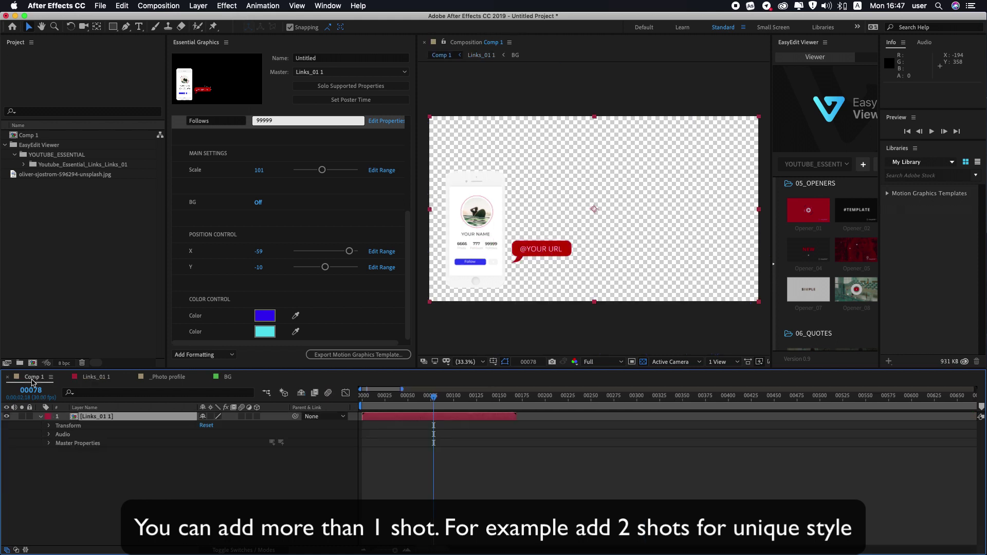
{"action": "left_click", "coordinate": [41, 417]}
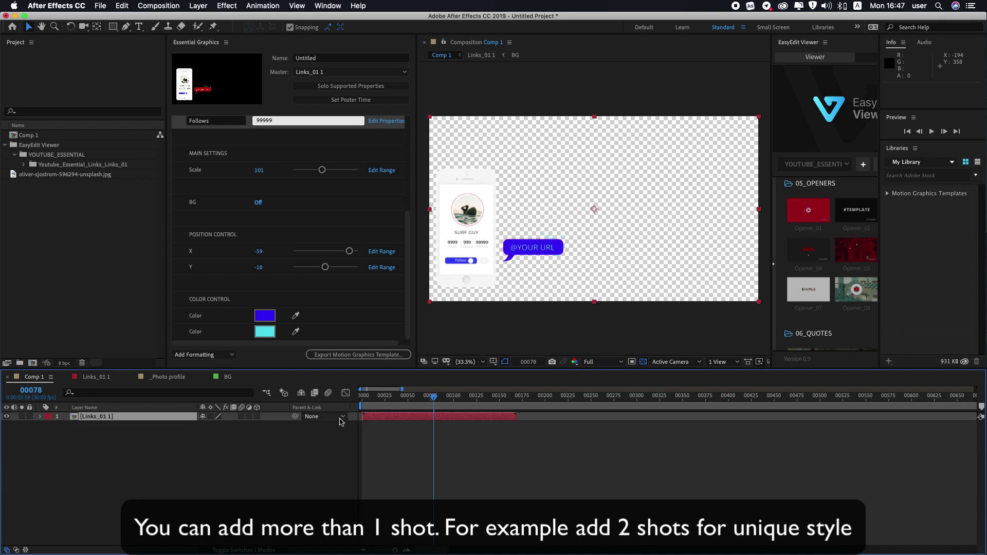
{"action": "left_click_drag", "start_coordinate": [426, 401], "coordinate": [501, 403]}
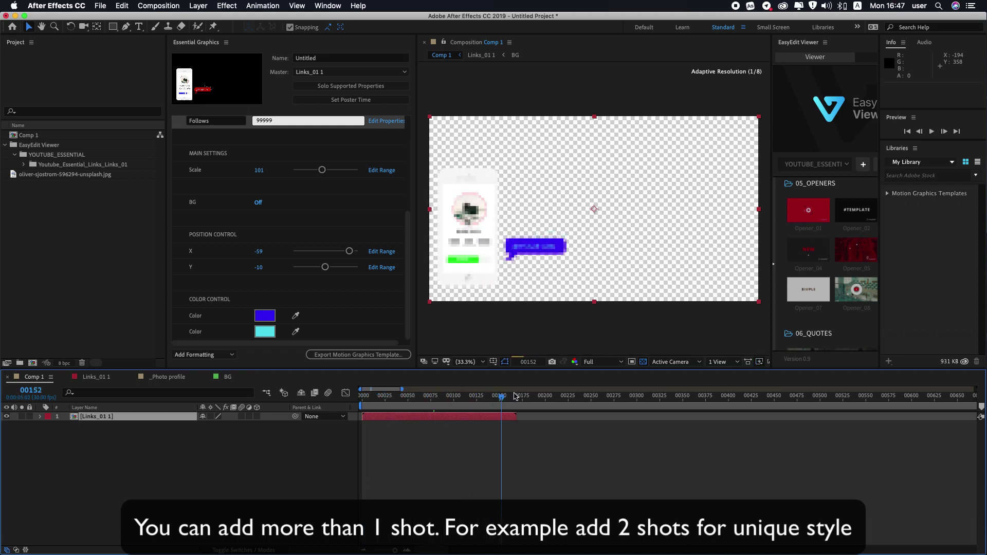
{"action": "left_click_drag", "start_coordinate": [772, 236], "coordinate": [679, 246]}
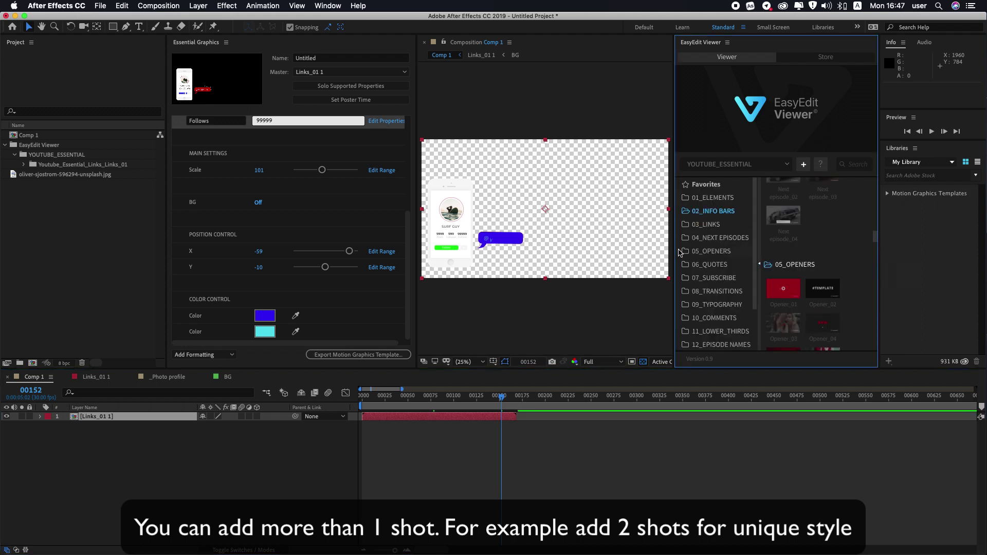
Step: Import the Typography_01 template from the 09_TYPOGRAPHY folder into Comp 1
{"action": "scroll", "coordinate": [730, 247], "scroll_direction": "down", "scroll_amount": 1}
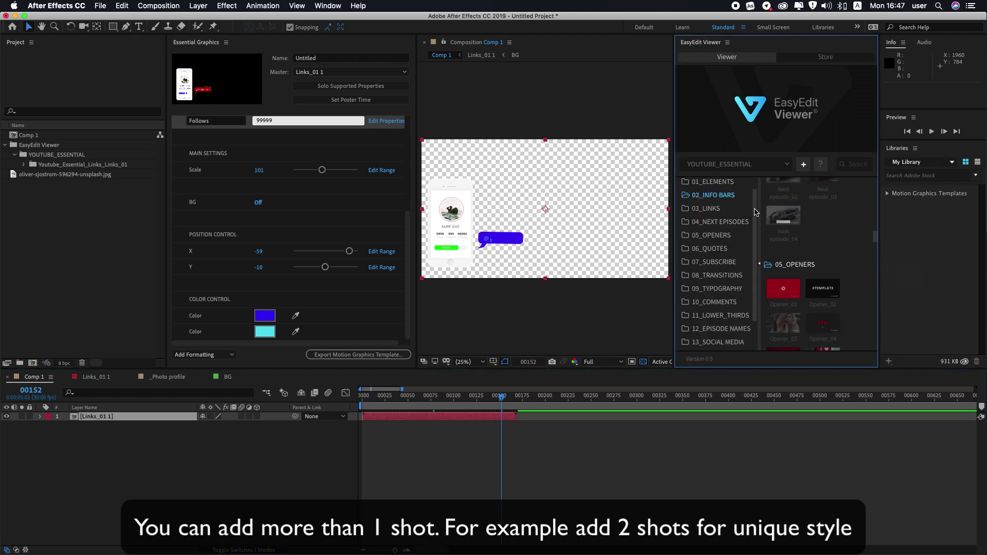
{"action": "left_click", "coordinate": [726, 289]}
{"action": "mouse_move", "coordinate": [776, 250]}
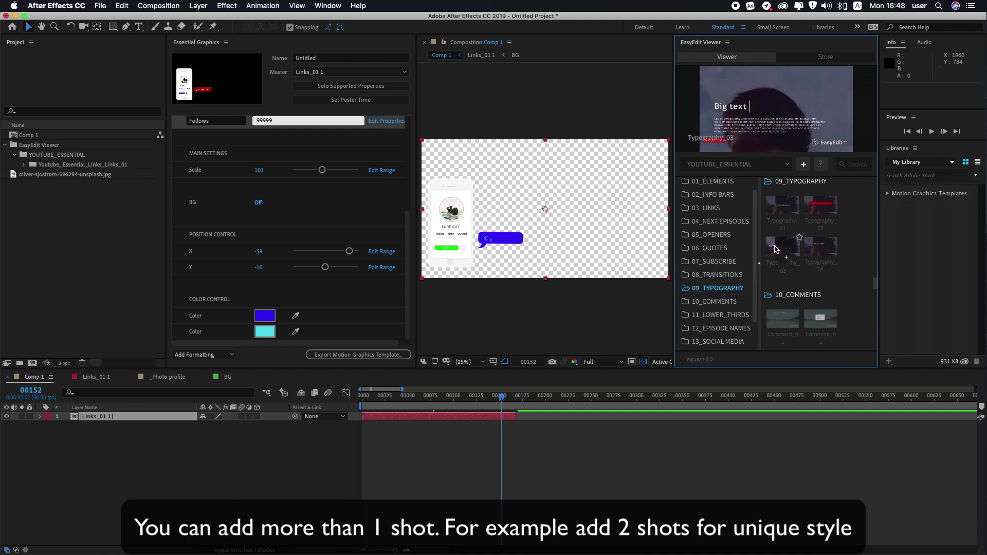
{"action": "mouse_move", "coordinate": [786, 211]}
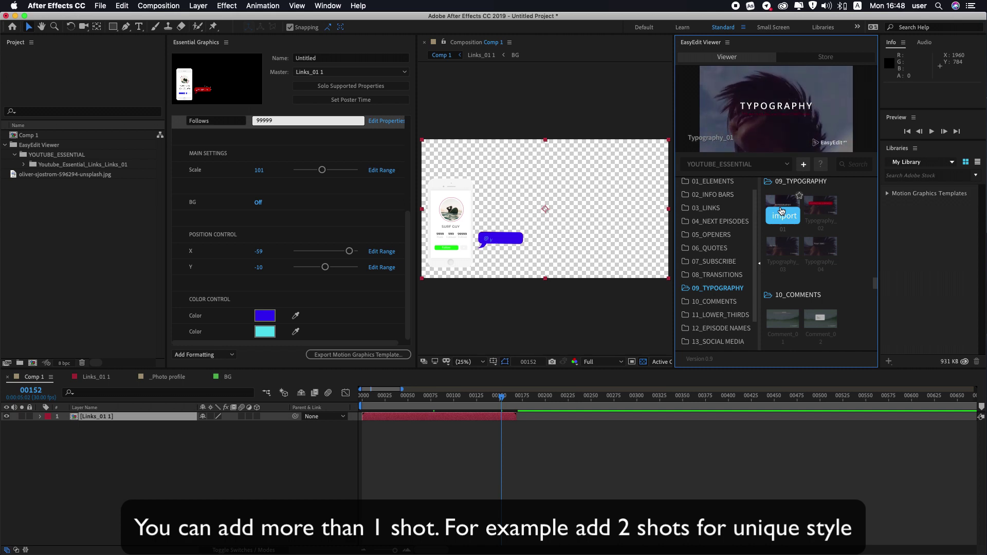
{"action": "left_click", "coordinate": [783, 216]}
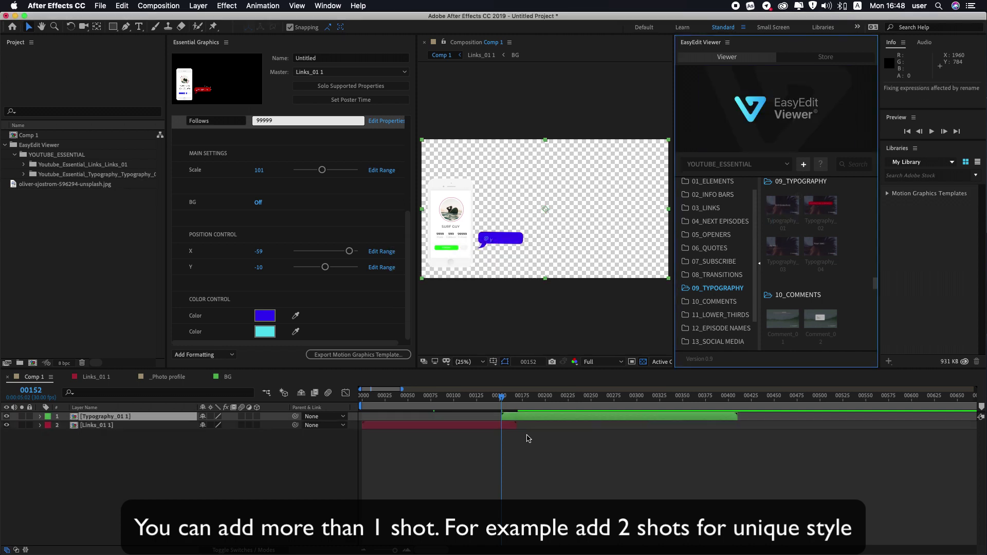
Step: Start the Typography layer at the current frame and preview the composition
{"action": "key", "text": "bracketleft"}
{"action": "left_click", "coordinate": [503, 397]}
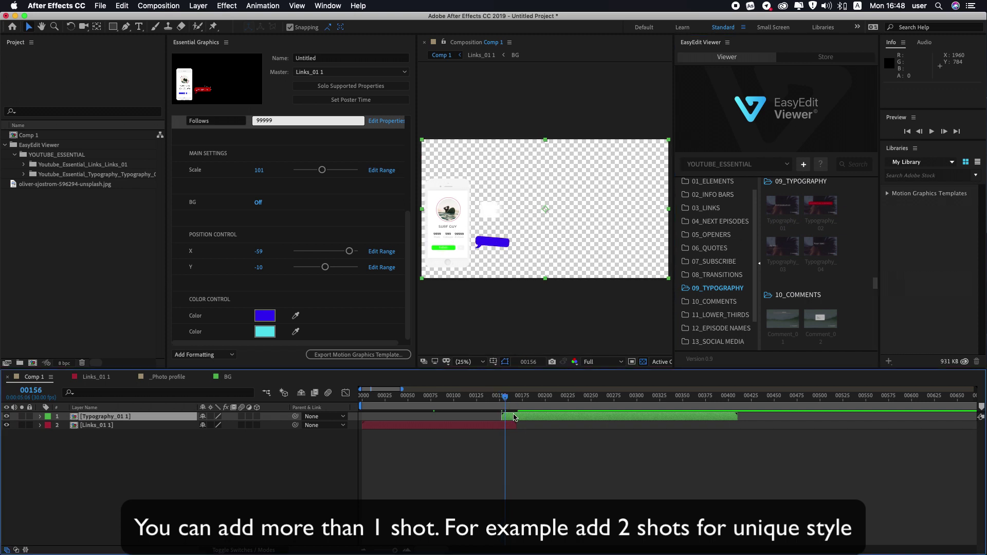
{"action": "left_click_drag", "start_coordinate": [506, 402], "coordinate": [498, 409]}
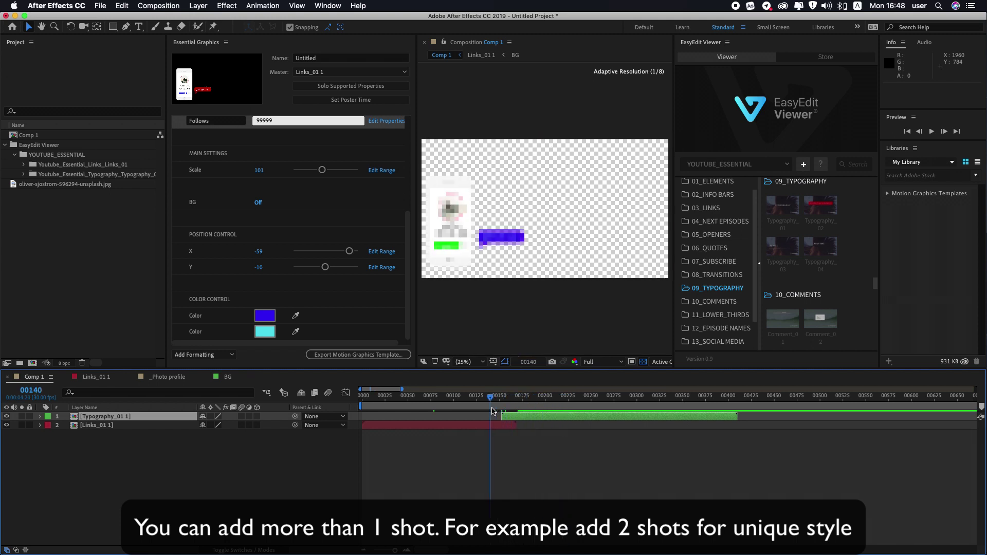
{"action": "key", "text": "space"}
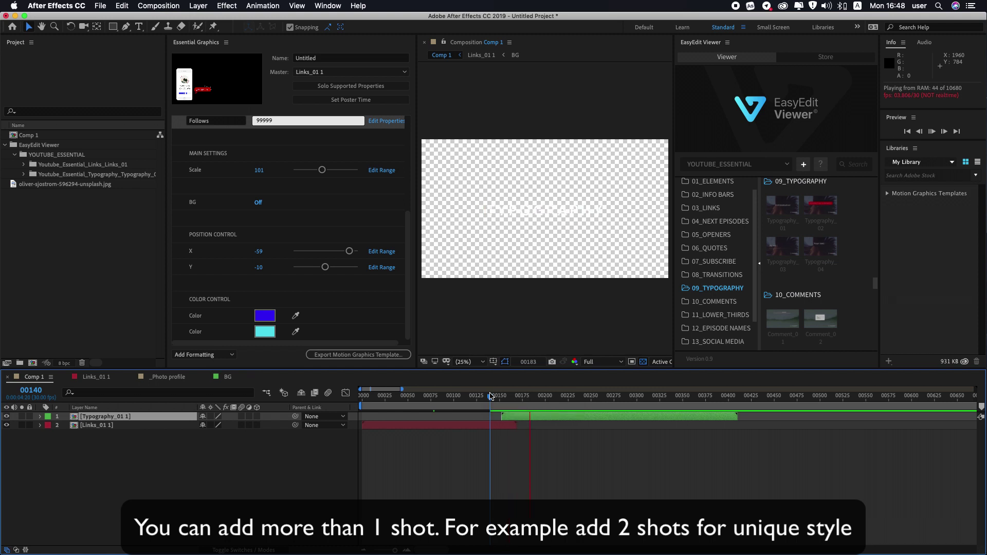
{"action": "left_click", "coordinate": [644, 363]}
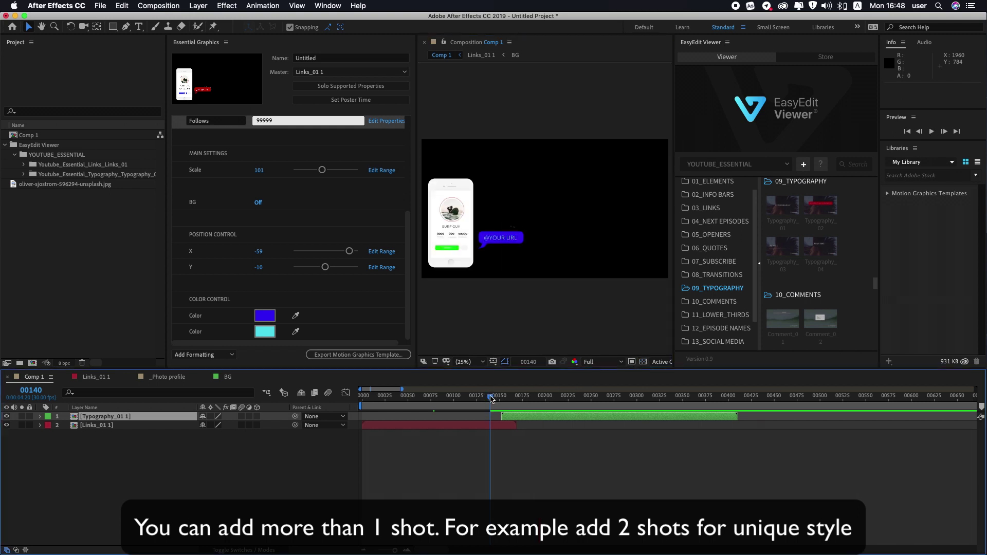
{"action": "key", "text": "space"}
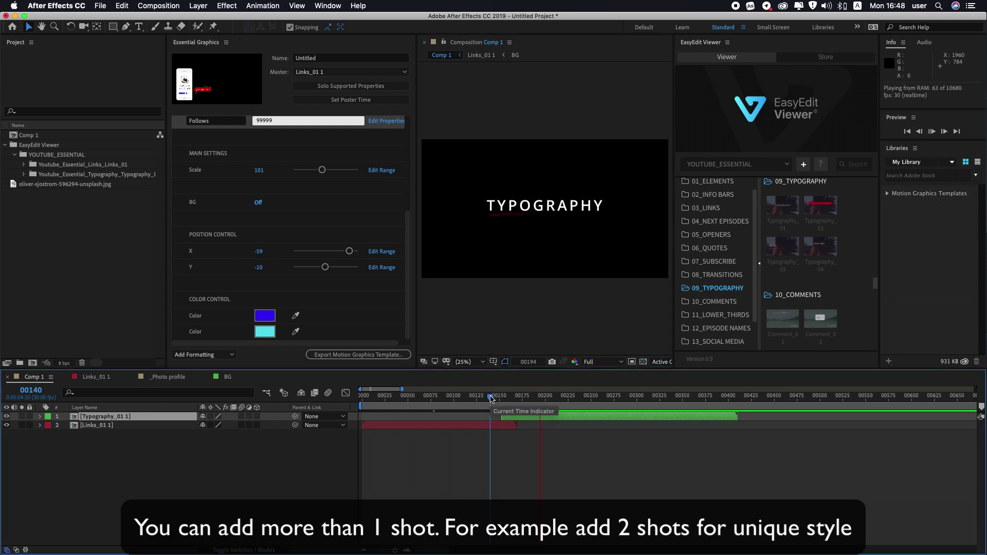
Step: Move the Typography layer to start earlier, at frame 00067, and preview the new timing
{"action": "left_click_drag", "start_coordinate": [493, 397], "coordinate": [457, 404]}
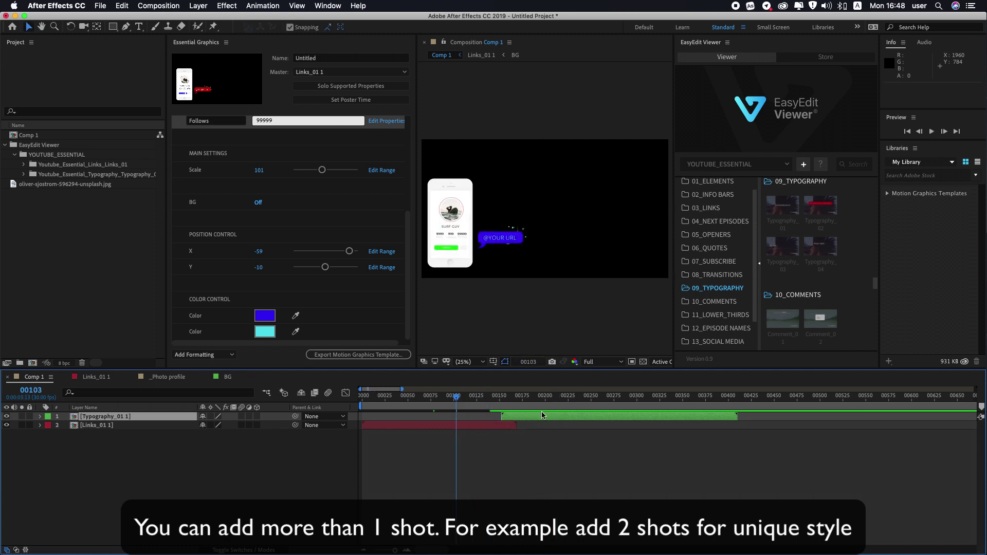
{"action": "left_click_drag", "start_coordinate": [544, 417], "coordinate": [465, 418]}
{"action": "key", "text": "space"}
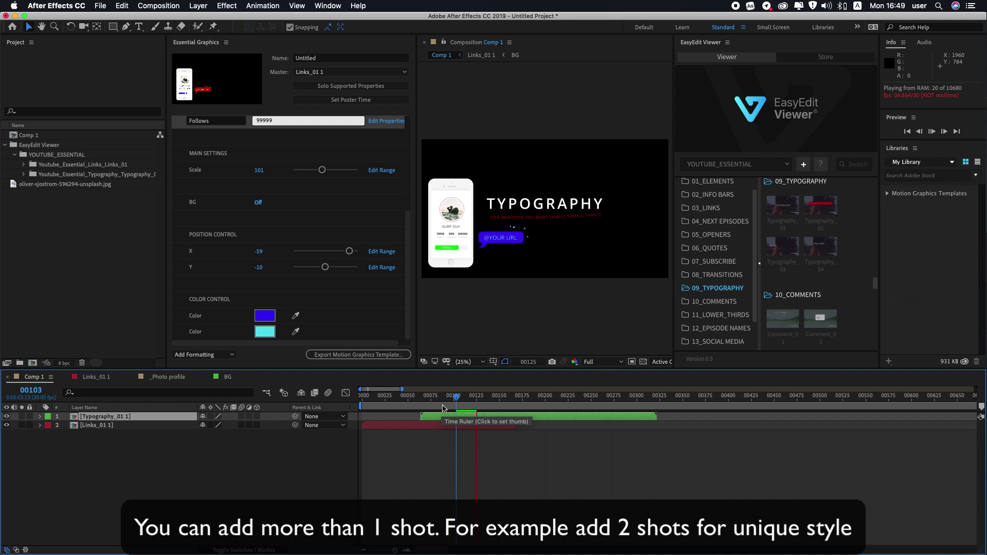
{"action": "key", "text": "space"}
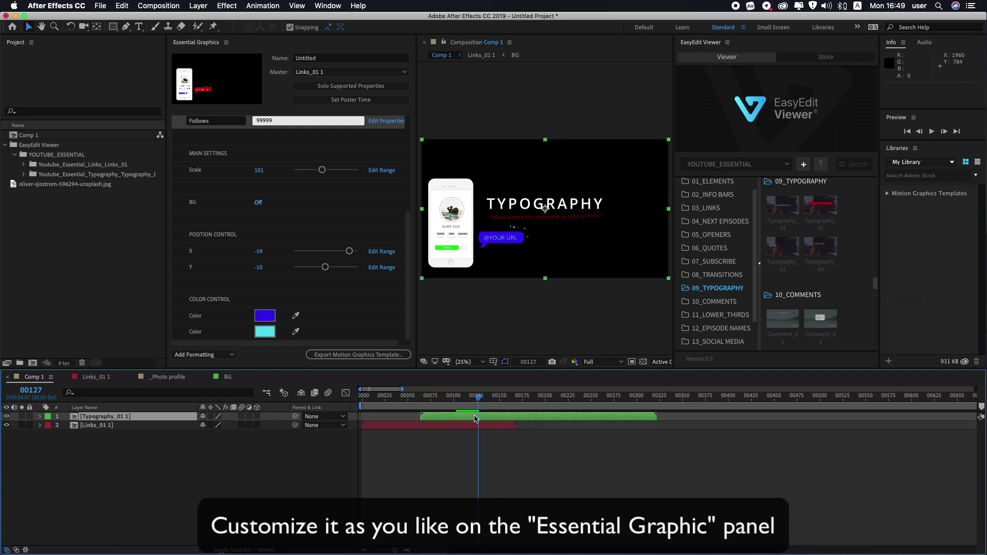
Step: Give the TYPOGRAPHY title Scale 81 and position X 528, Y -335 via Essential Graphics
{"action": "double_click", "coordinate": [473, 417]}
{"action": "right_click", "coordinate": [157, 478]}
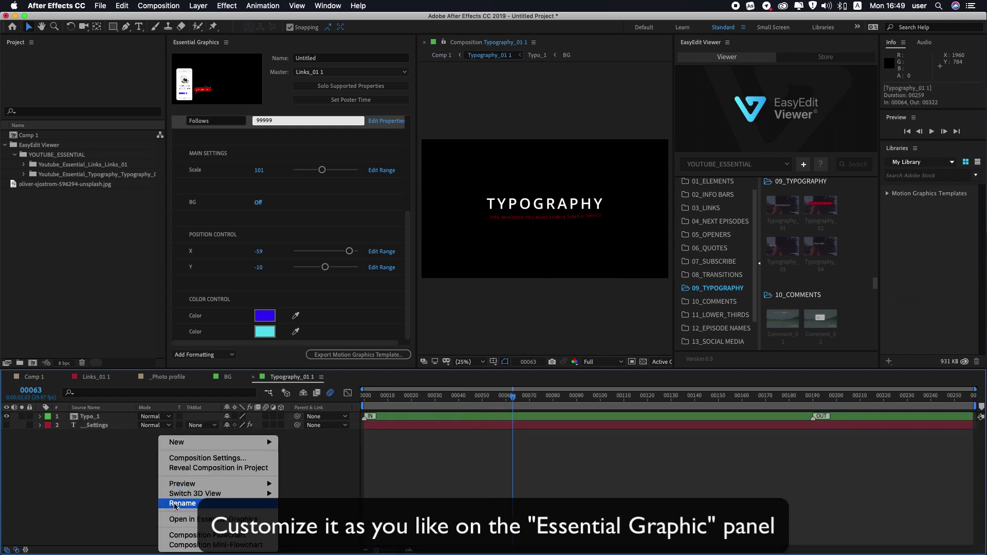
{"action": "left_click", "coordinate": [199, 520]}
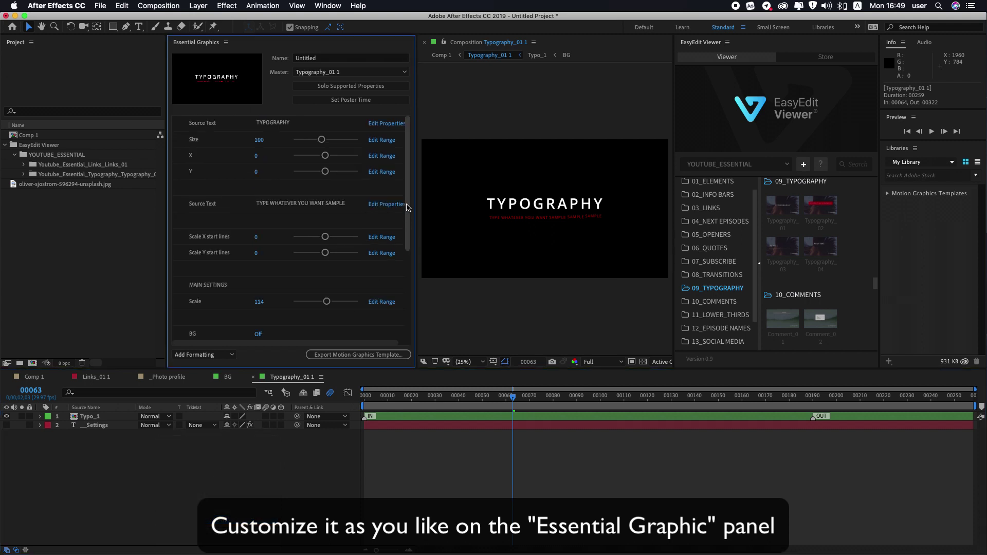
{"action": "scroll", "coordinate": [404, 216], "scroll_direction": "down", "scroll_amount": 10}
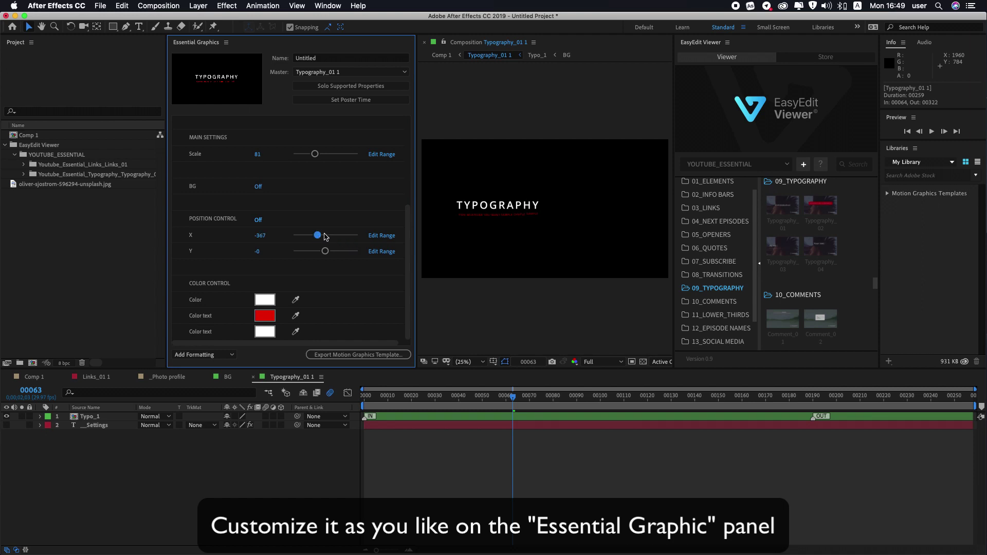
{"action": "left_click_drag", "start_coordinate": [324, 251], "coordinate": [319, 252]}
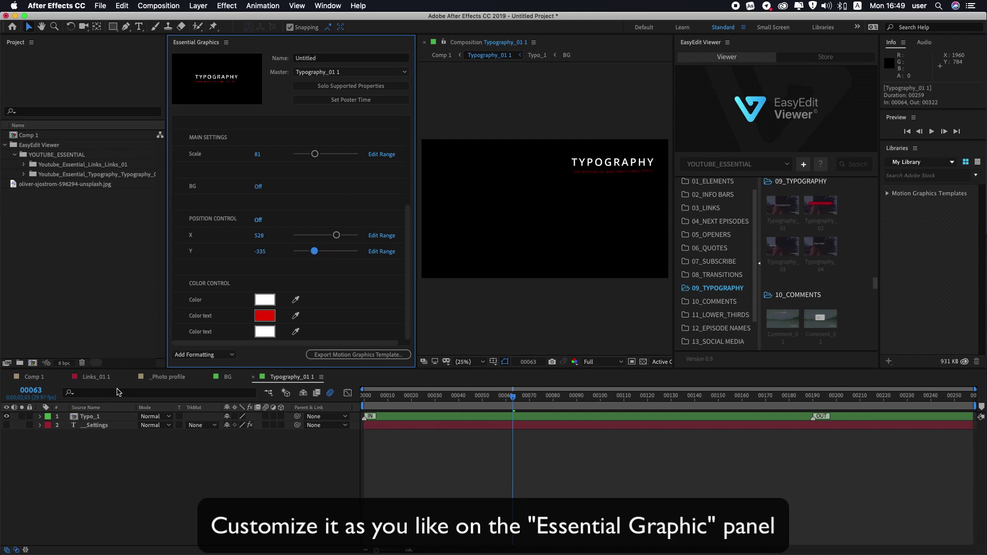
{"action": "left_click", "coordinate": [34, 378]}
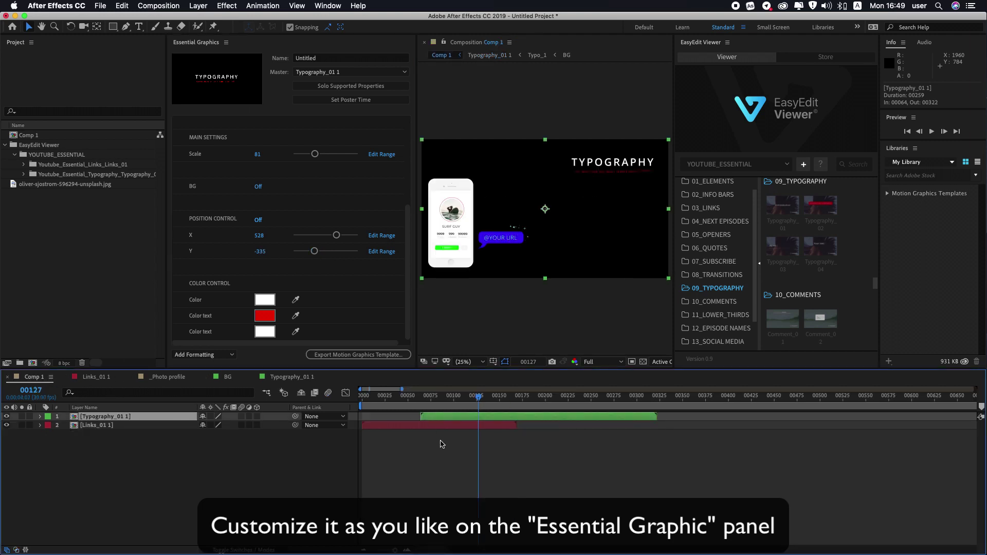
Step: Preview Comp 1 from frame 72 to check the repositioned title
{"action": "left_click_drag", "start_coordinate": [482, 400], "coordinate": [428, 402]}
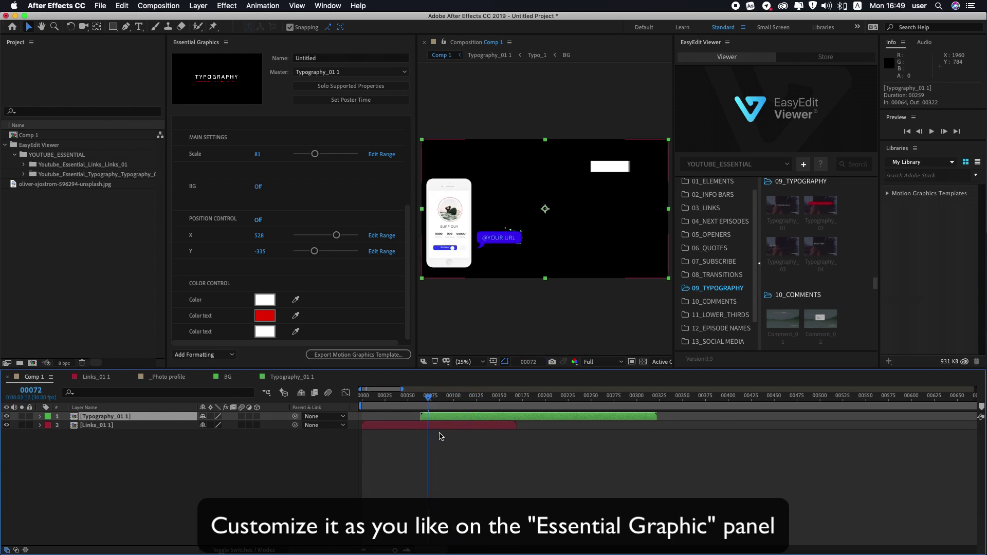
{"action": "key", "text": "space"}
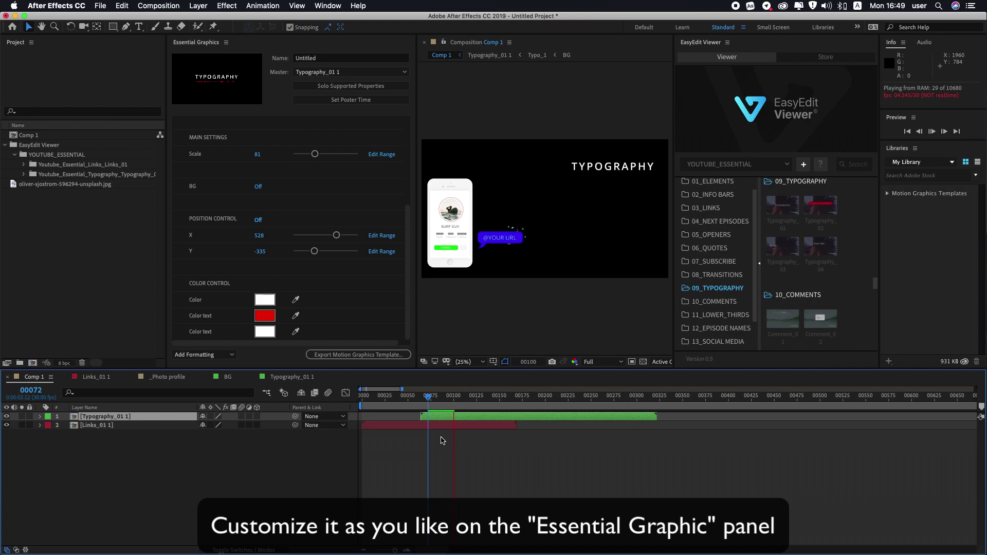
{"action": "key", "text": "space"}
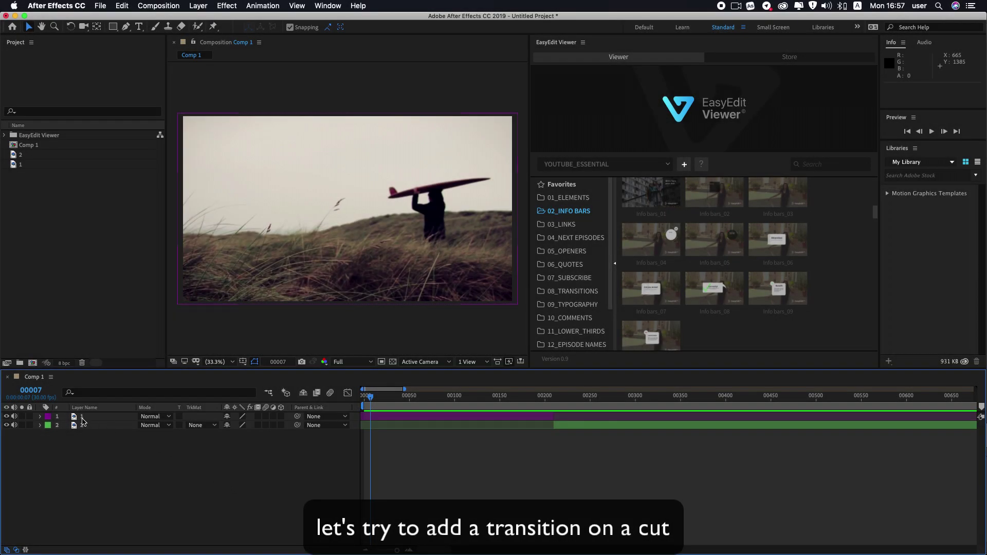
Step: Move to the cut at frame 210 and list the 08_TRANSITIONS templates in EasyEdit Viewer
{"action": "left_click_drag", "start_coordinate": [371, 399], "coordinate": [542, 392]}
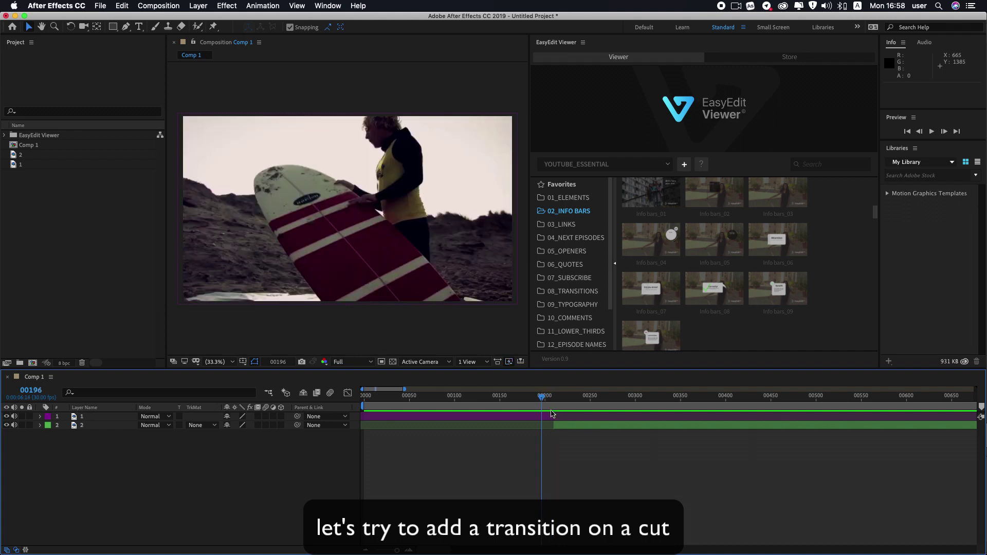
{"action": "left_click_drag", "start_coordinate": [542, 400], "coordinate": [556, 399]}
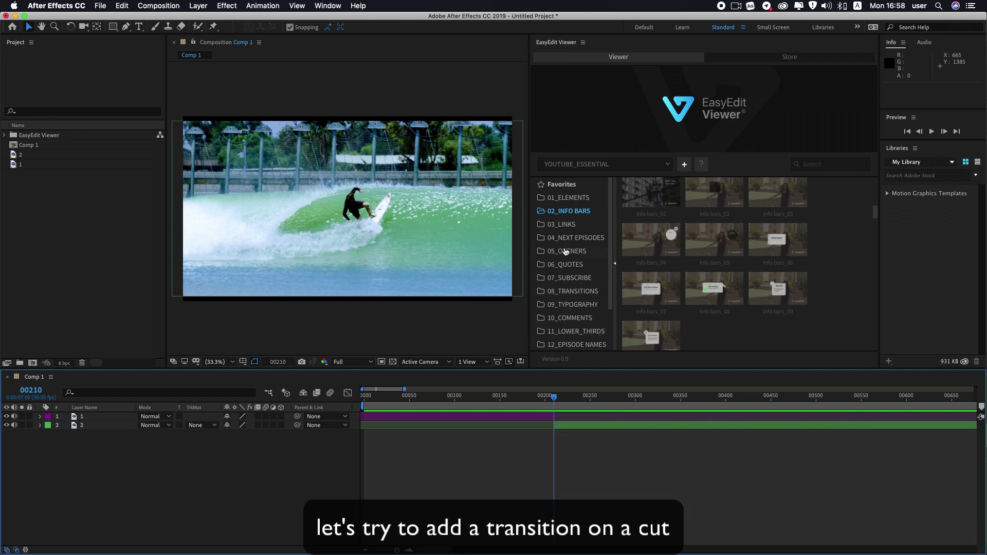
{"action": "left_click", "coordinate": [572, 292]}
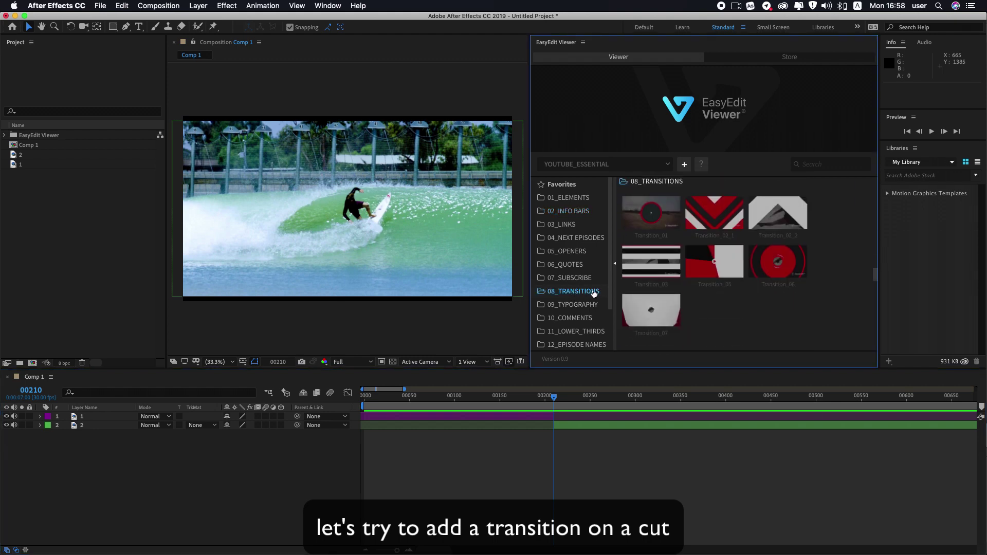
Step: Import Transition_03 at the frame-210 cut and preview it from an earlier frame
{"action": "mouse_move", "coordinate": [646, 306]}
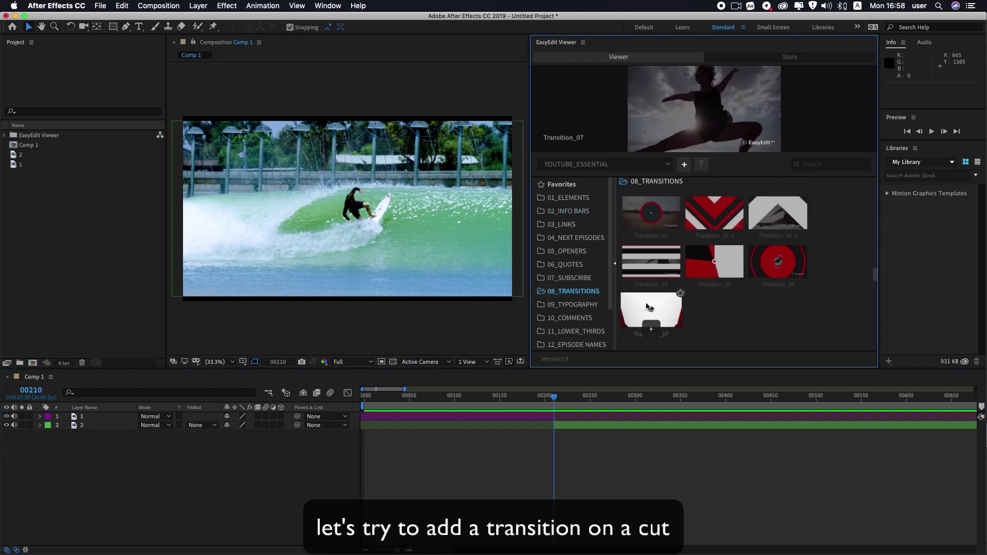
{"action": "mouse_move", "coordinate": [646, 271]}
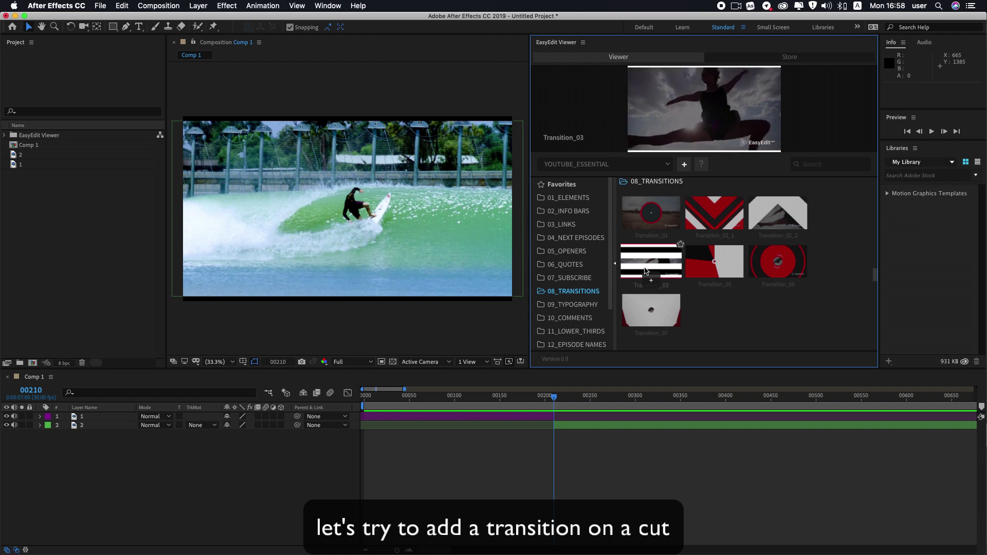
{"action": "left_click", "coordinate": [649, 280]}
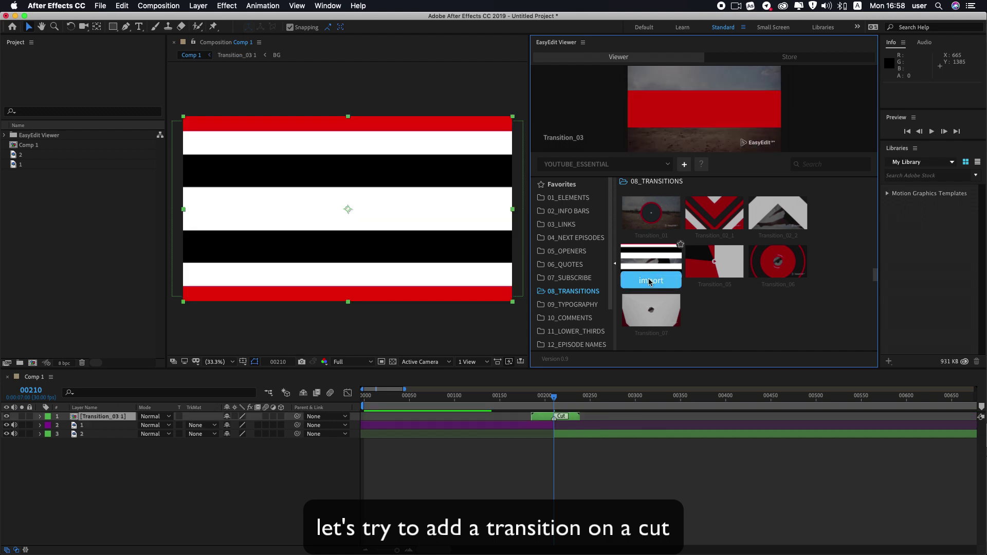
{"action": "left_click_drag", "start_coordinate": [554, 397], "coordinate": [348, 397]}
{"action": "key", "text": "space"}
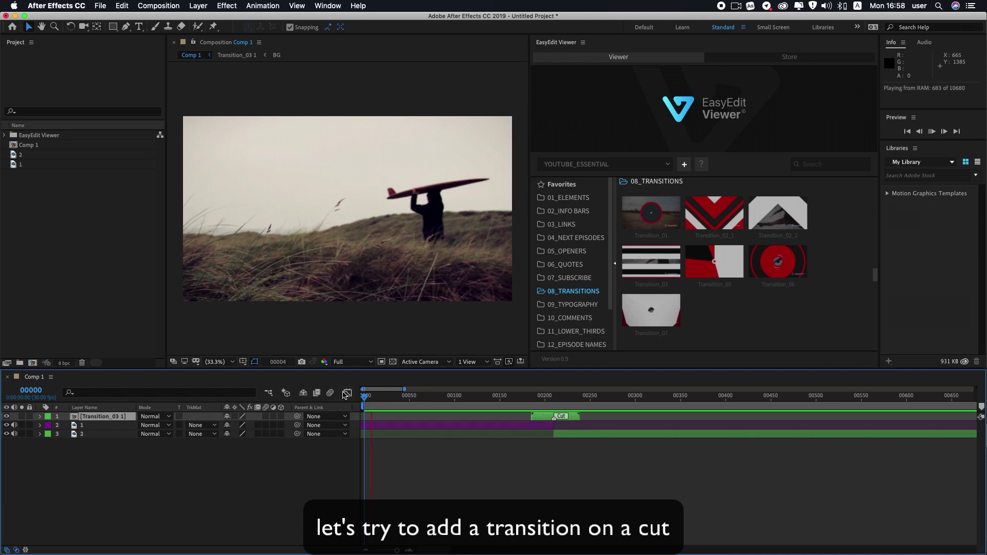